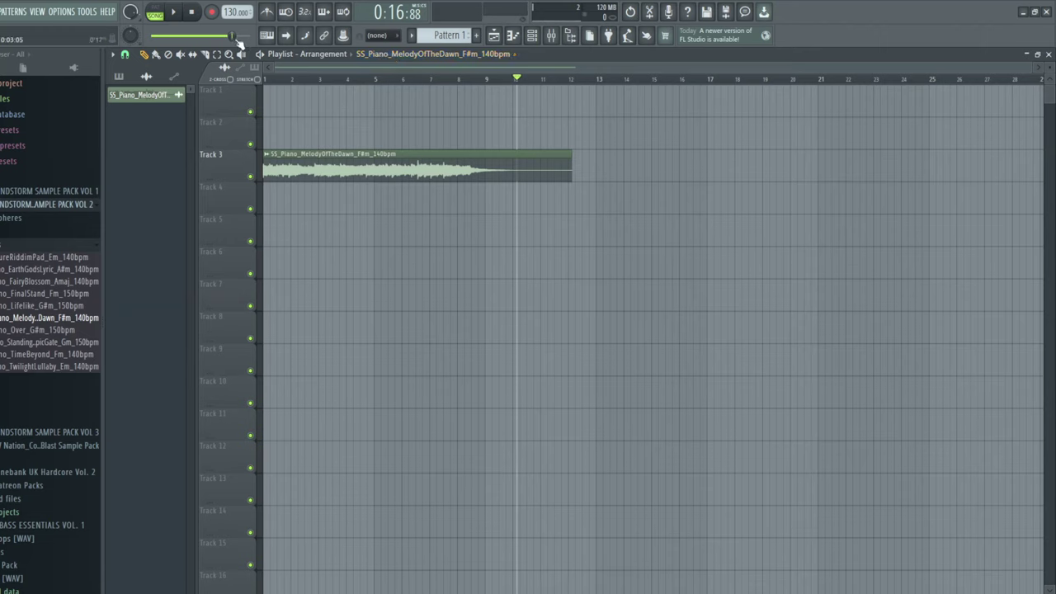
- Play the SS_Piano_MelodyOfTheDawn sample from the beginning, close its settings window and play it again
left_click_drag(235, 36, 169, 36)
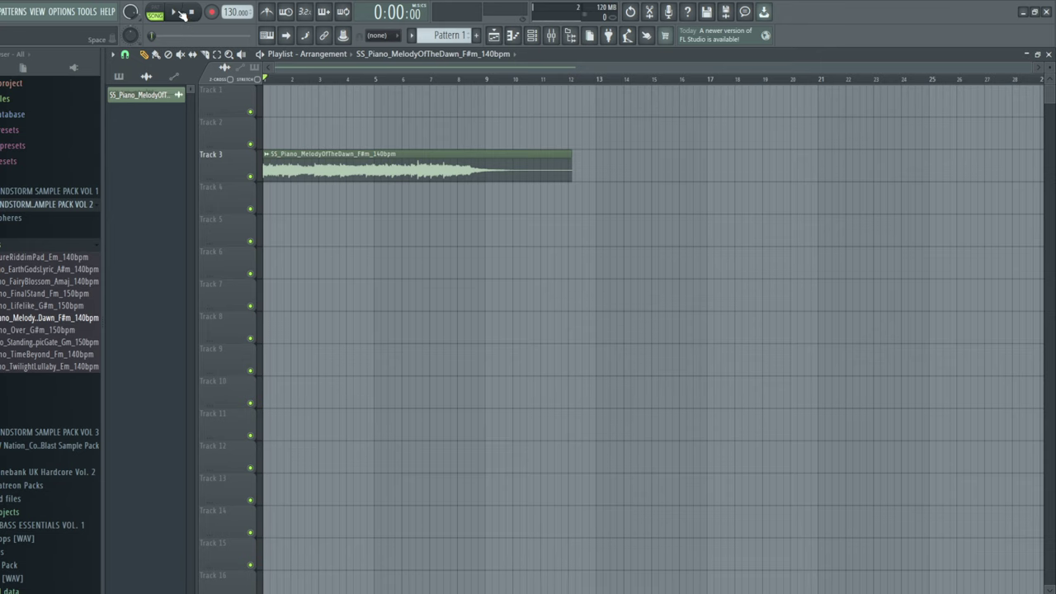
left_click(175, 12)
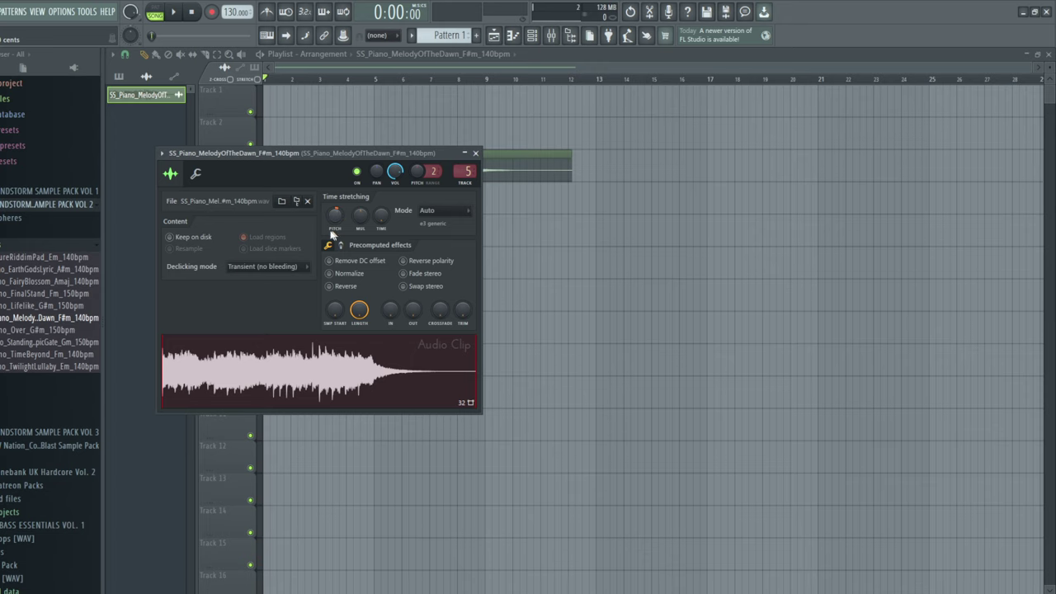
key("Escape")
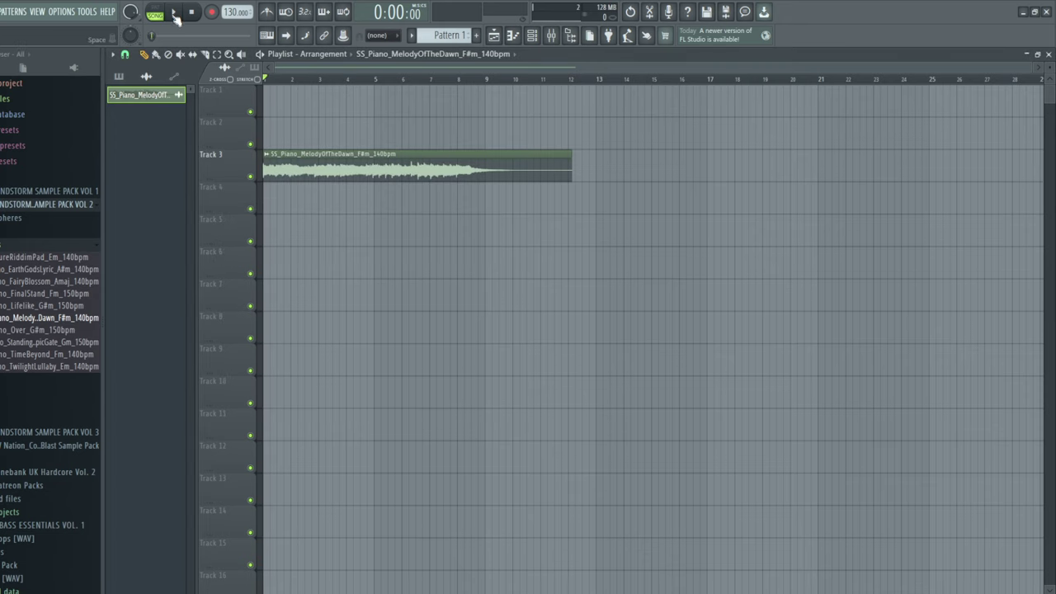
left_click(174, 13)
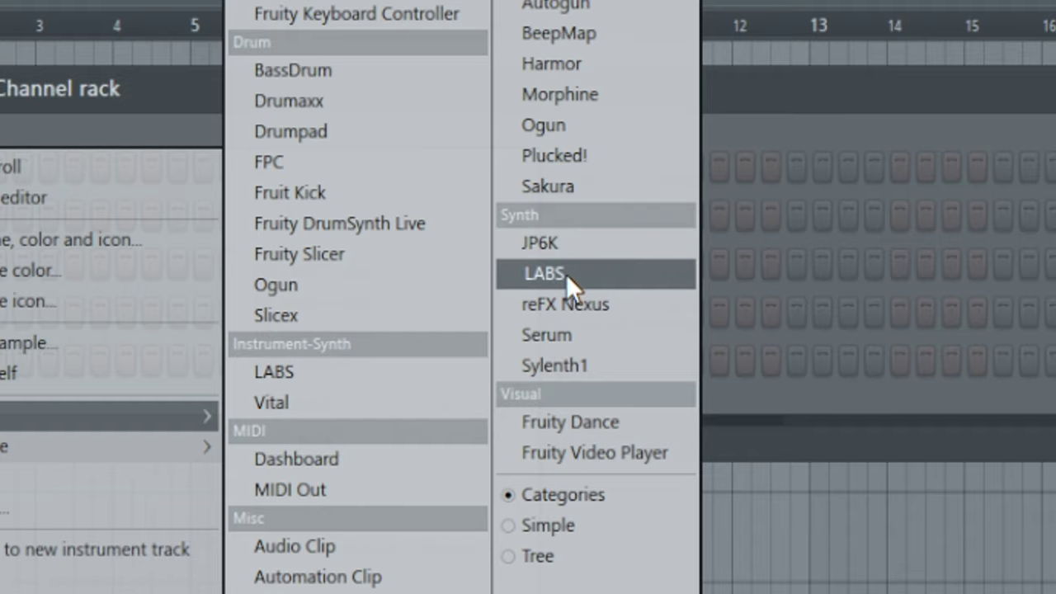
- Insert the LABS and reFX Nexus instruments into the channel rack and show the LABS instrument
left_click(509, 170)
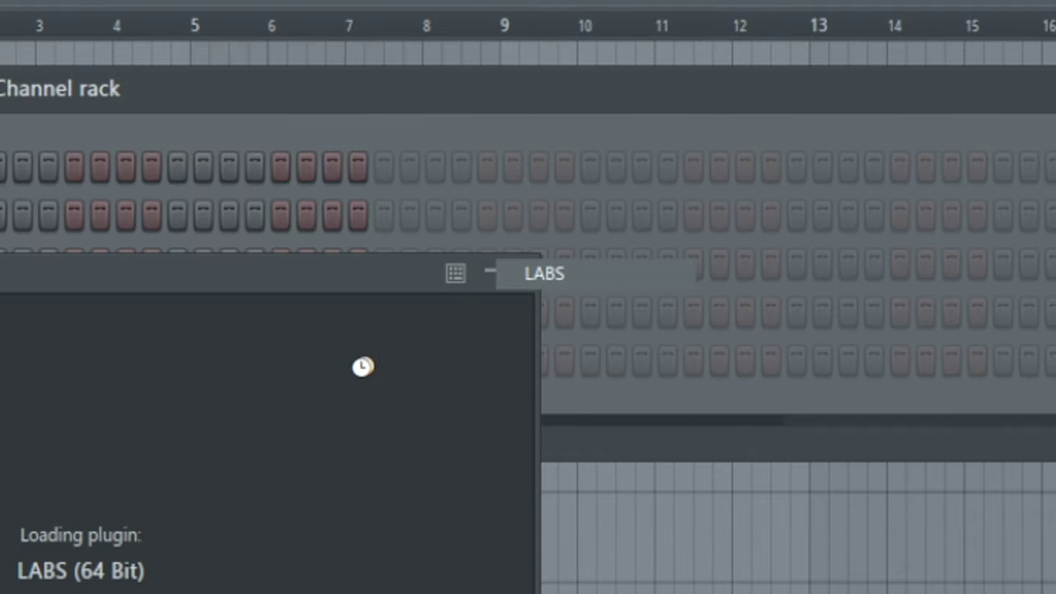
right_click(271, 129)
mouse_move(296, 208)
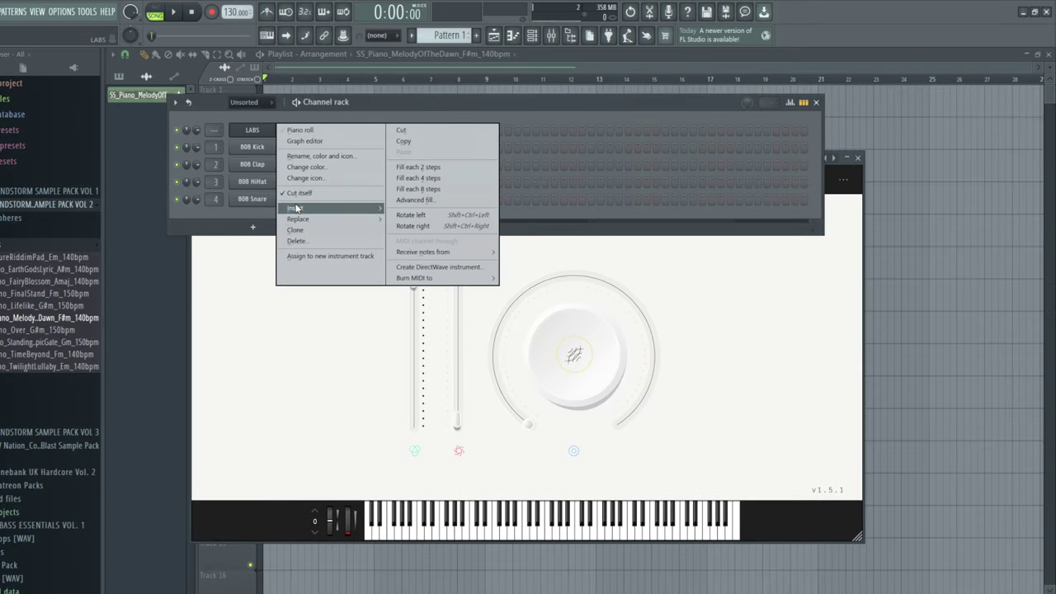
left_click(511, 190)
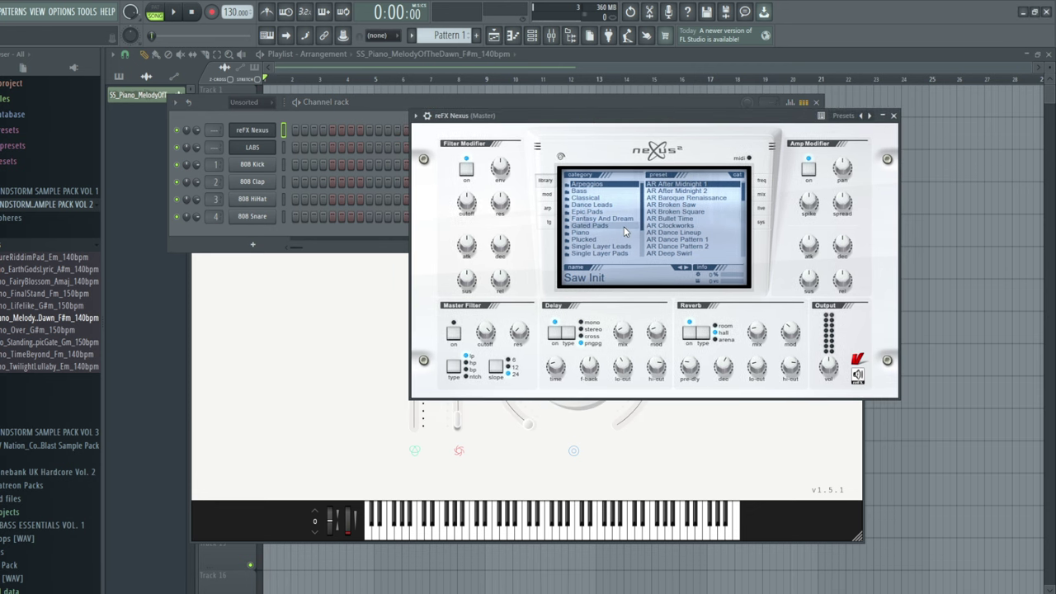
left_click(252, 147)
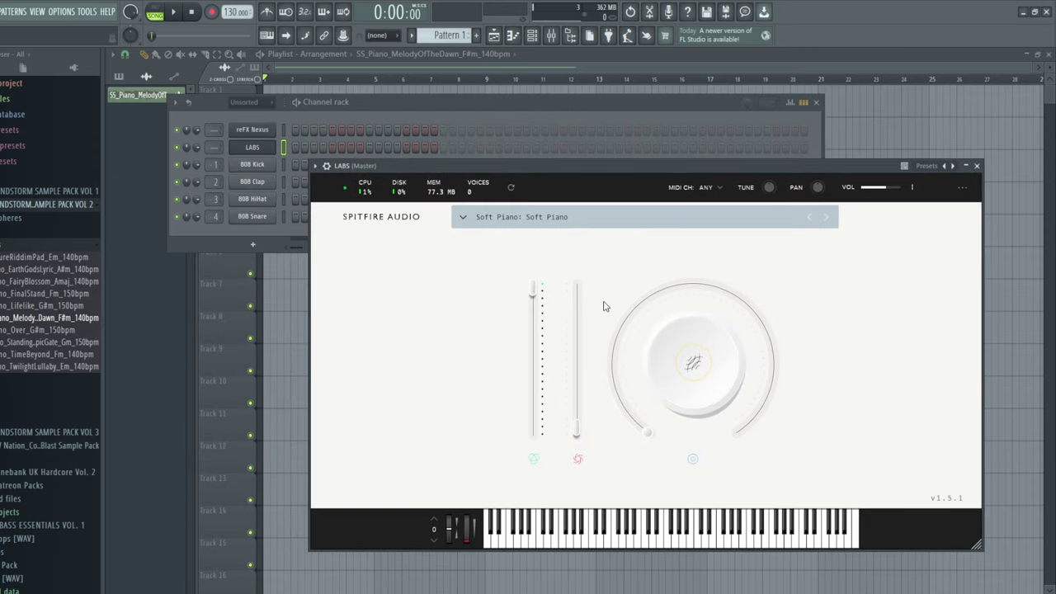
- Route the reFX Nexus and LABS channels to mixer tracks 6 and 7, leaving LABS selected
left_click(284, 128)
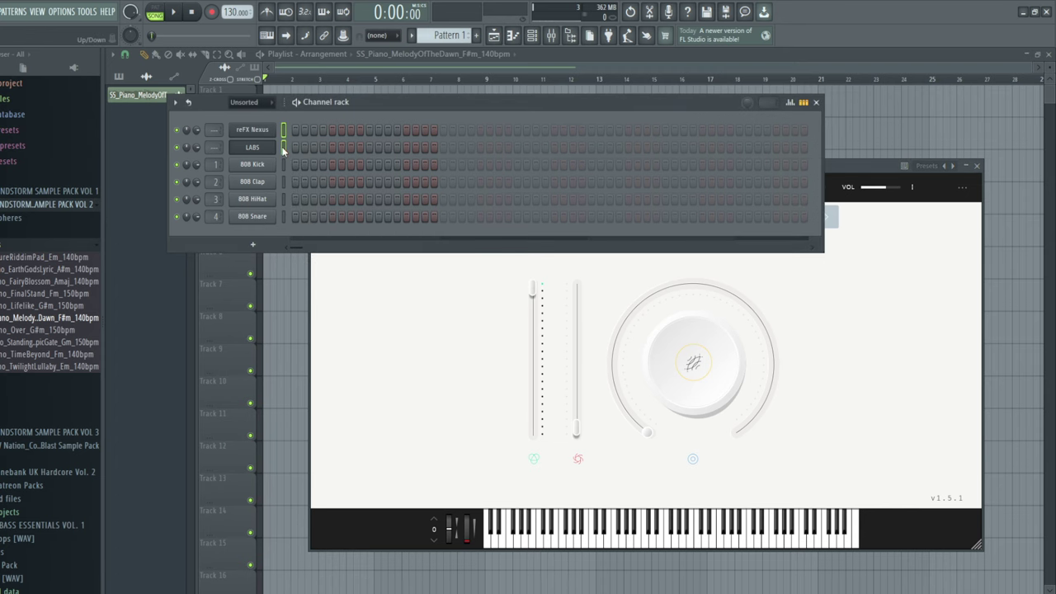
key("ctrl+l")
left_click(283, 149)
- Open the LABS notes in the piano roll and lengthen the first E5 note up to the next E5
key("F7")
scroll(413, 311, "up", 2)
scroll(414, 310, "up", 4)
left_click_drag(762, 171, 584, 210)
scroll(407, 337, "down", 6)
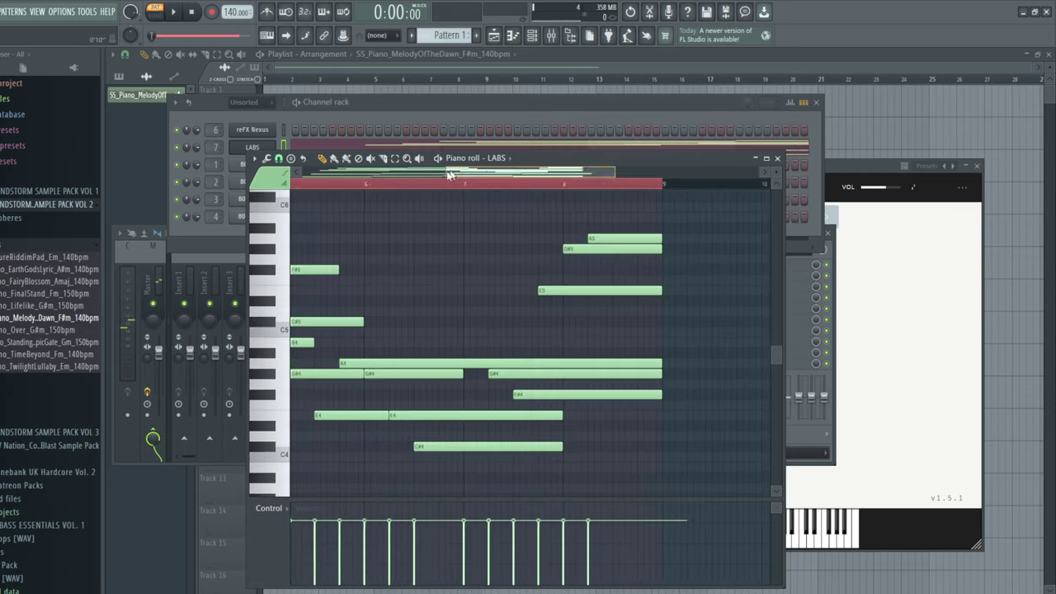
left_click_drag(449, 174, 305, 198)
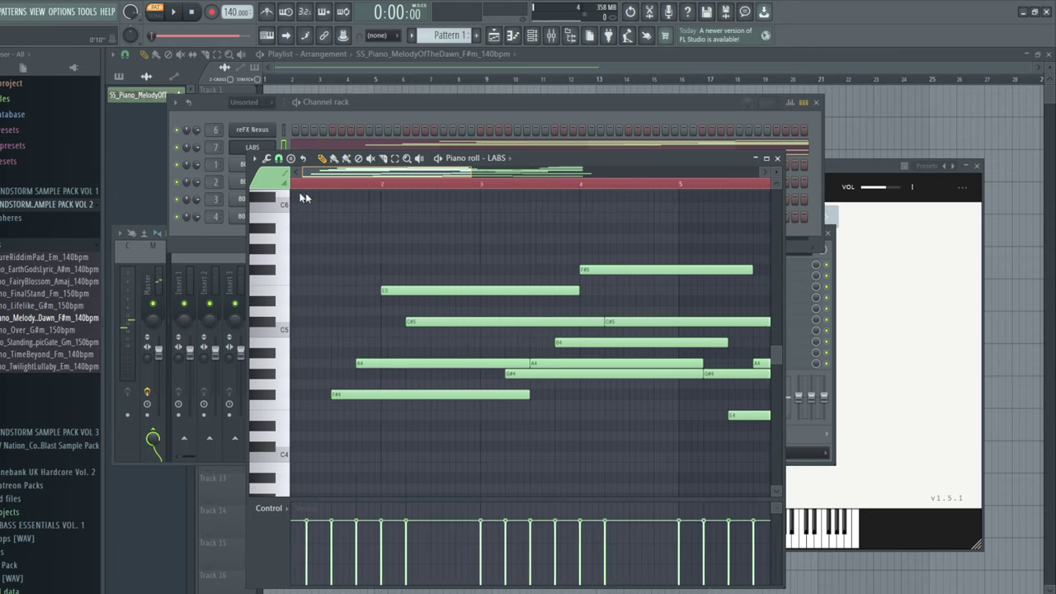
scroll(374, 196, "right", 5)
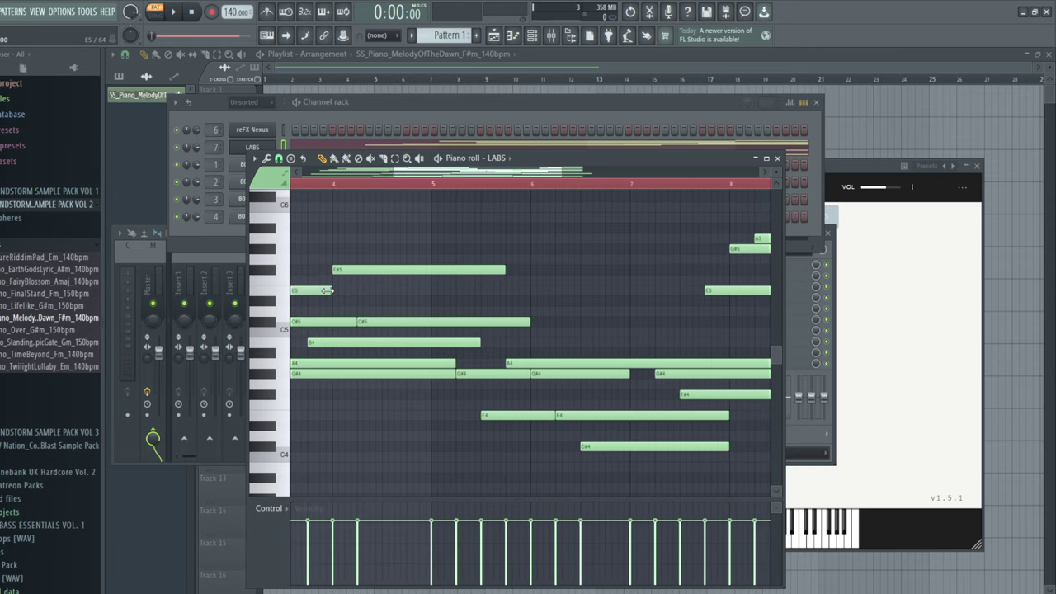
left_click_drag(328, 290, 611, 304)
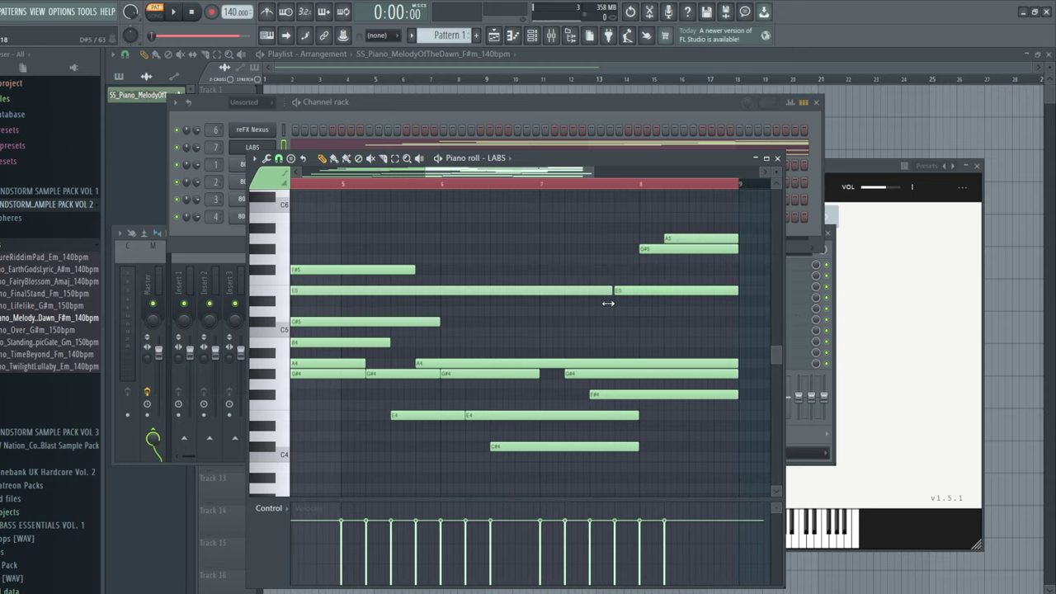
- Stretch the C#5, B4 and F#5 notes to the end of bar 8, and the A4 note up to the next A4
scroll(612, 313, "down", 8)
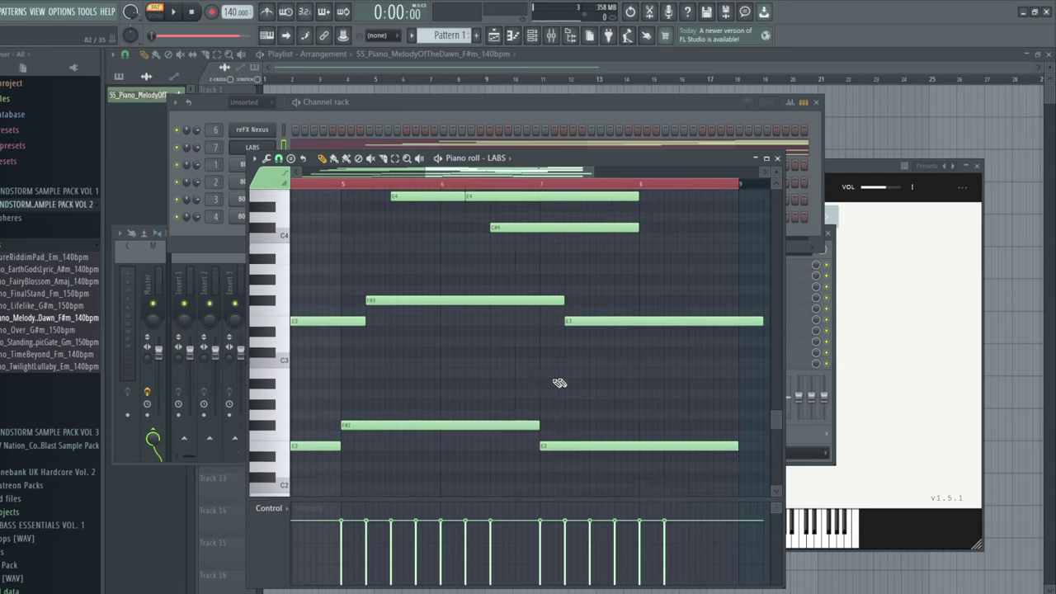
scroll(567, 399, "up", 8)
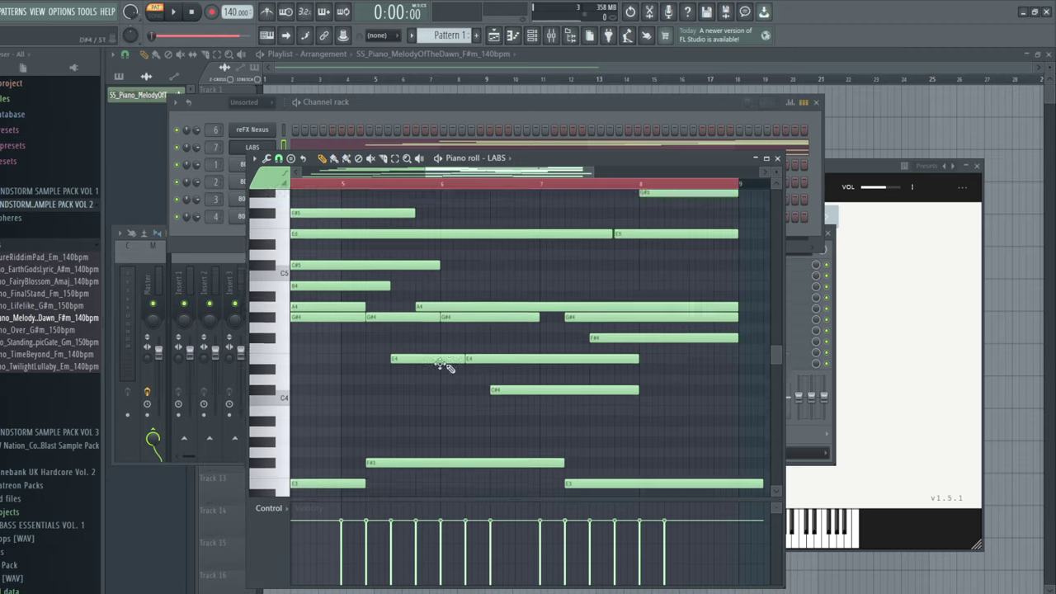
scroll(437, 347, "down", 4)
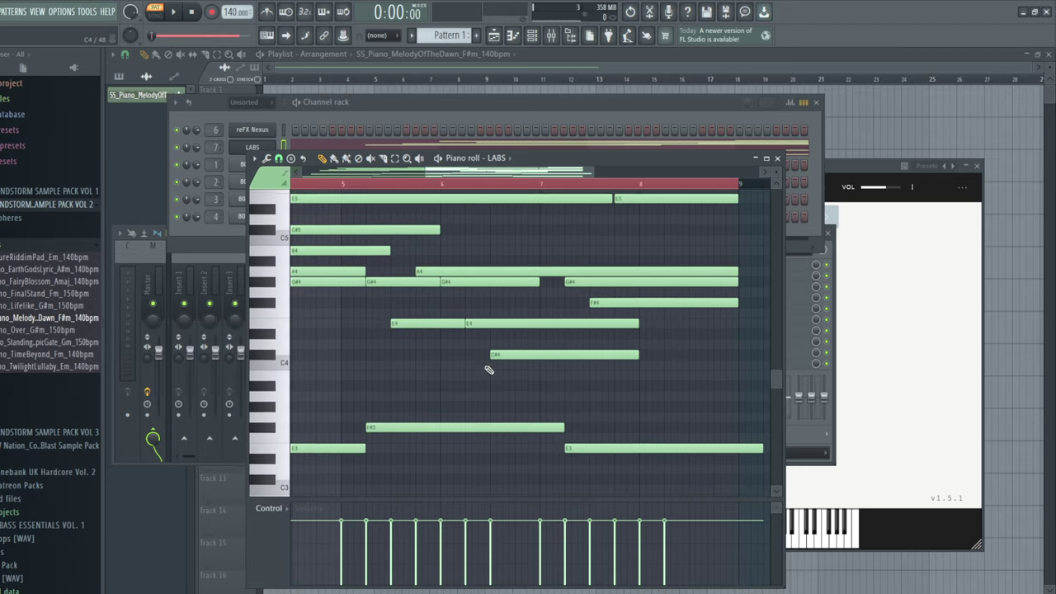
scroll(571, 378, "up", 5)
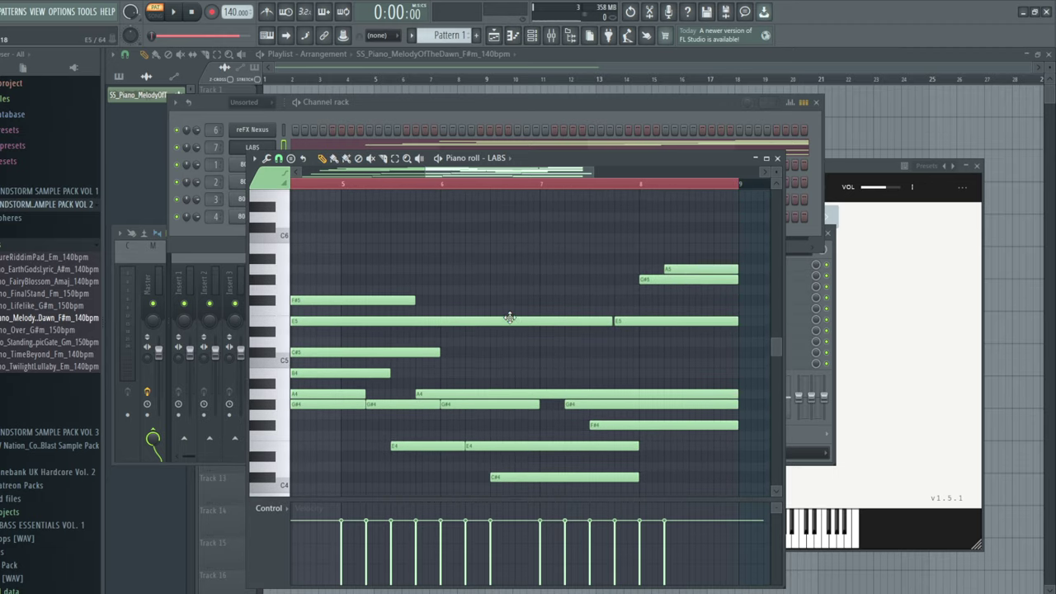
left_click_drag(436, 353, 731, 363)
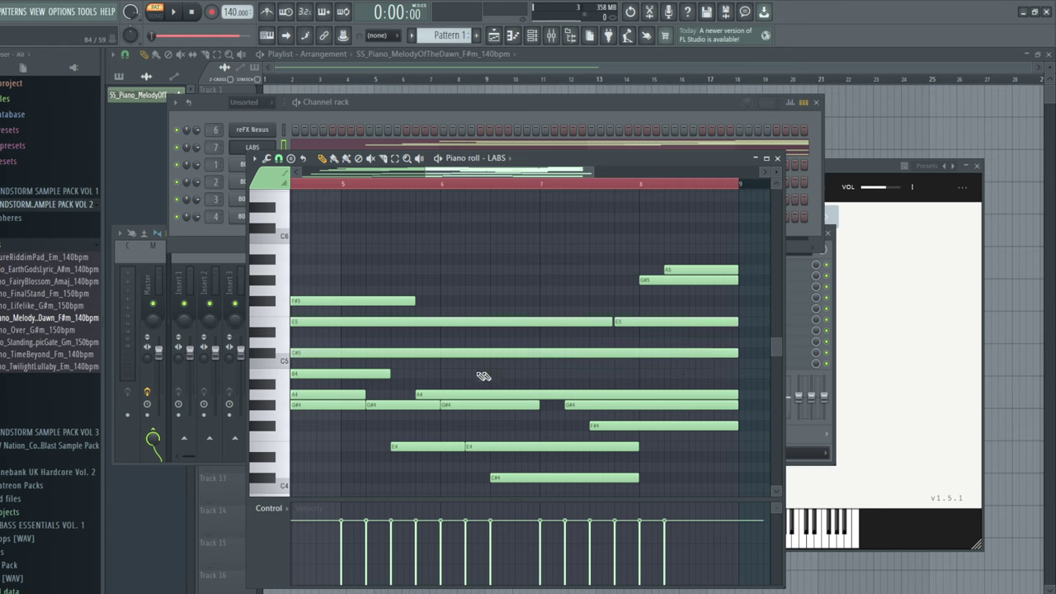
left_click_drag(388, 375, 729, 375)
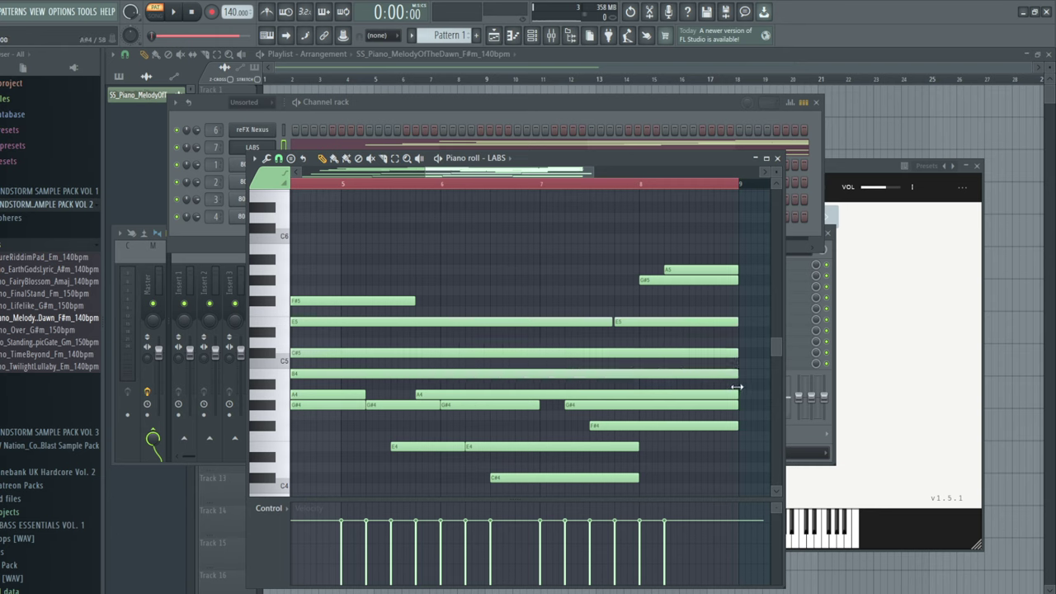
left_click_drag(364, 396, 410, 399)
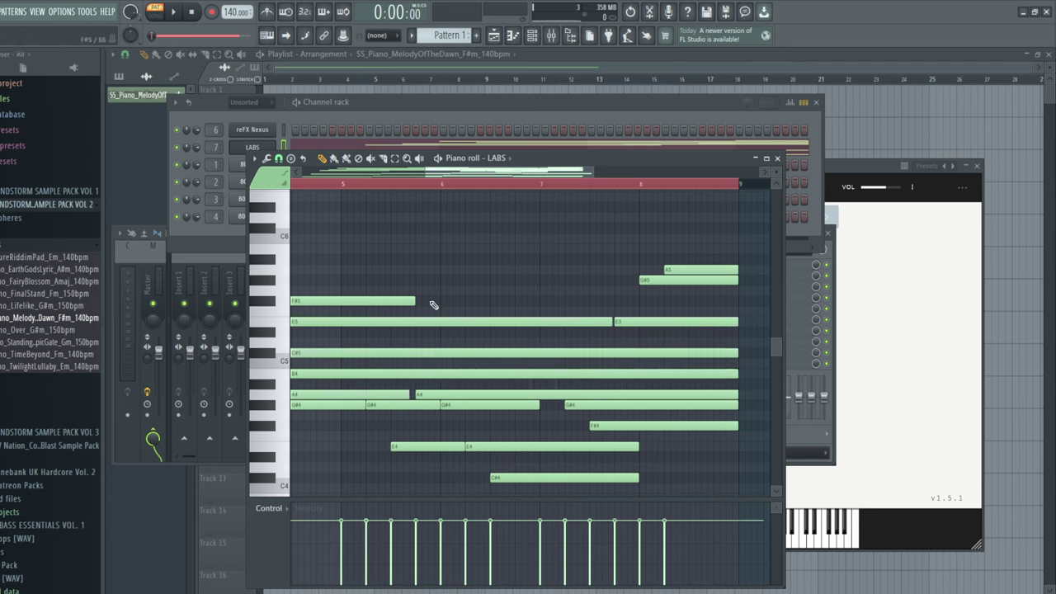
left_click_drag(422, 300, 728, 310)
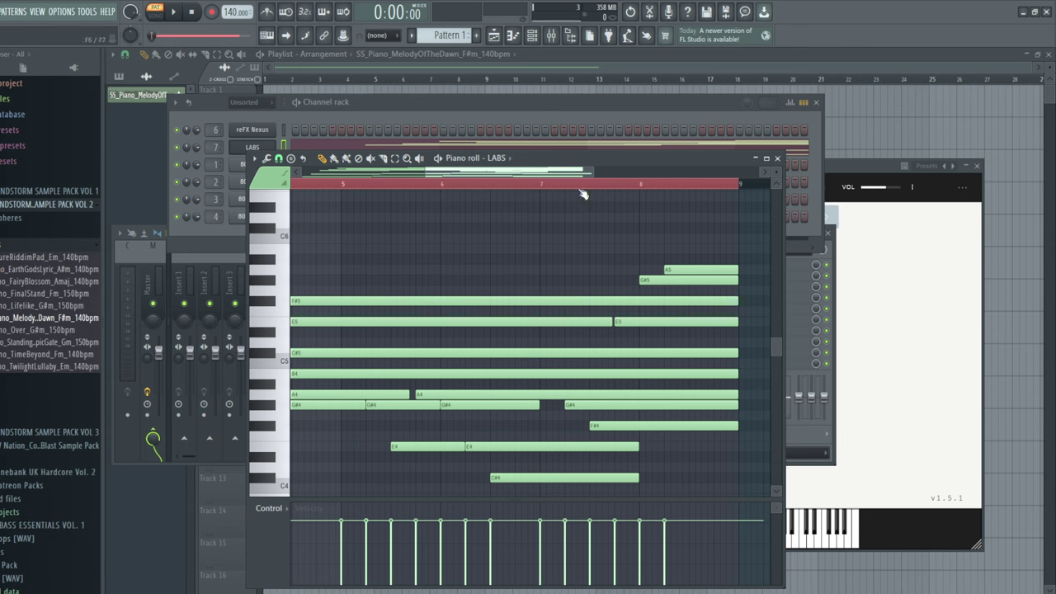
- Play the LABS melody from bar 1 and review its notes through the end of bar 8
left_click_drag(558, 171, 443, 310)
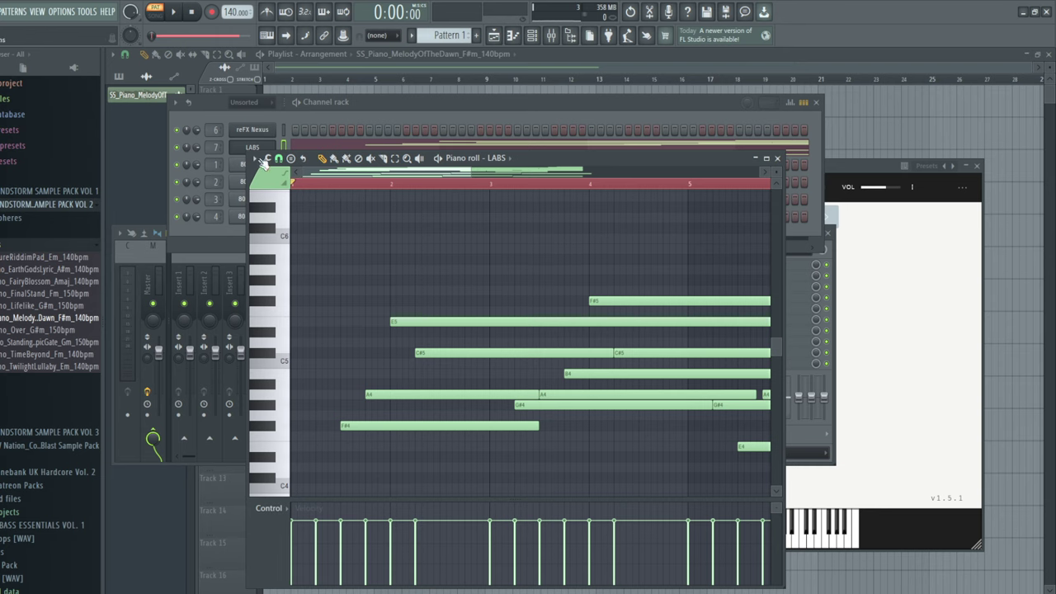
left_click(175, 12)
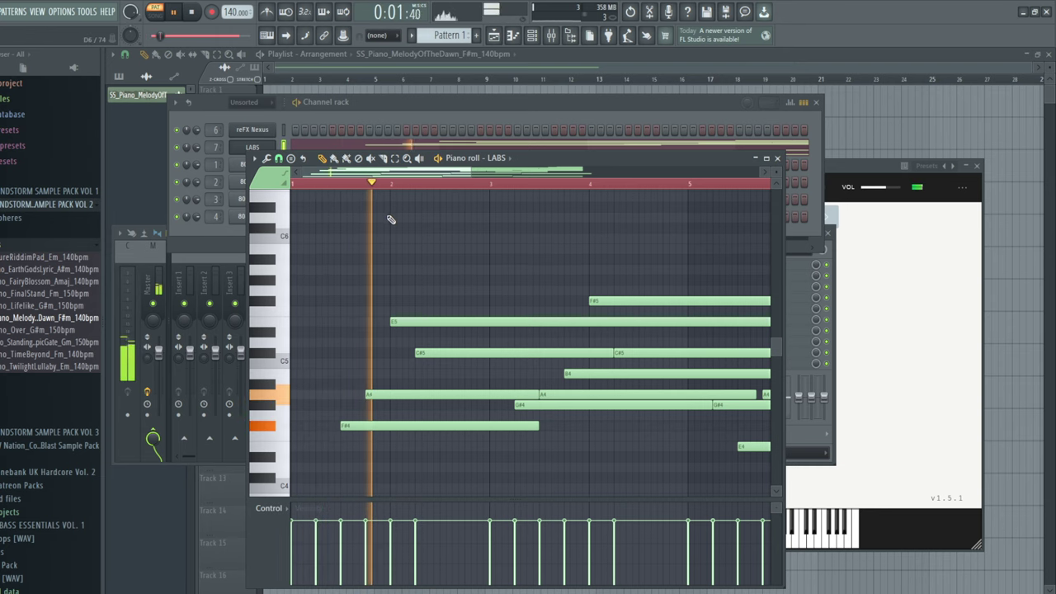
left_click_drag(394, 173, 495, 181)
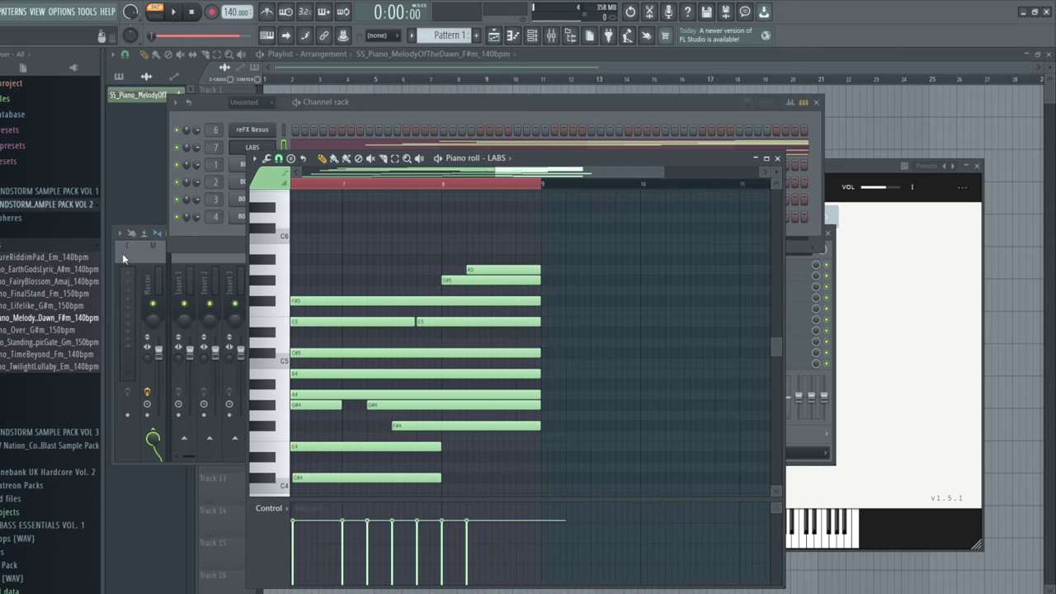
- Load the OTT compressor into the first effect slot of the LABS mixer track
left_click(123, 255)
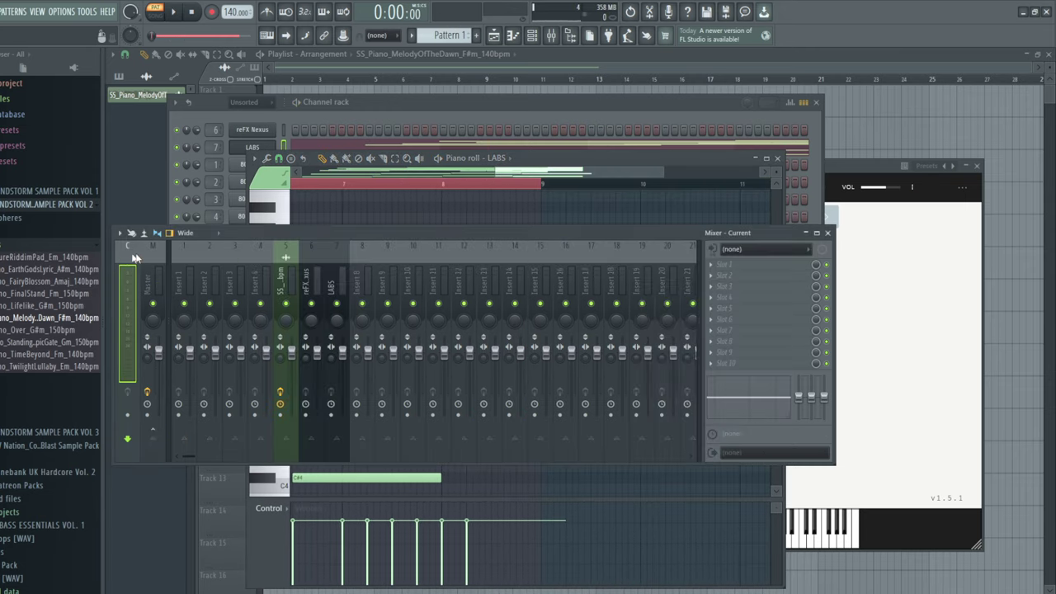
left_click(314, 276)
left_click(337, 279)
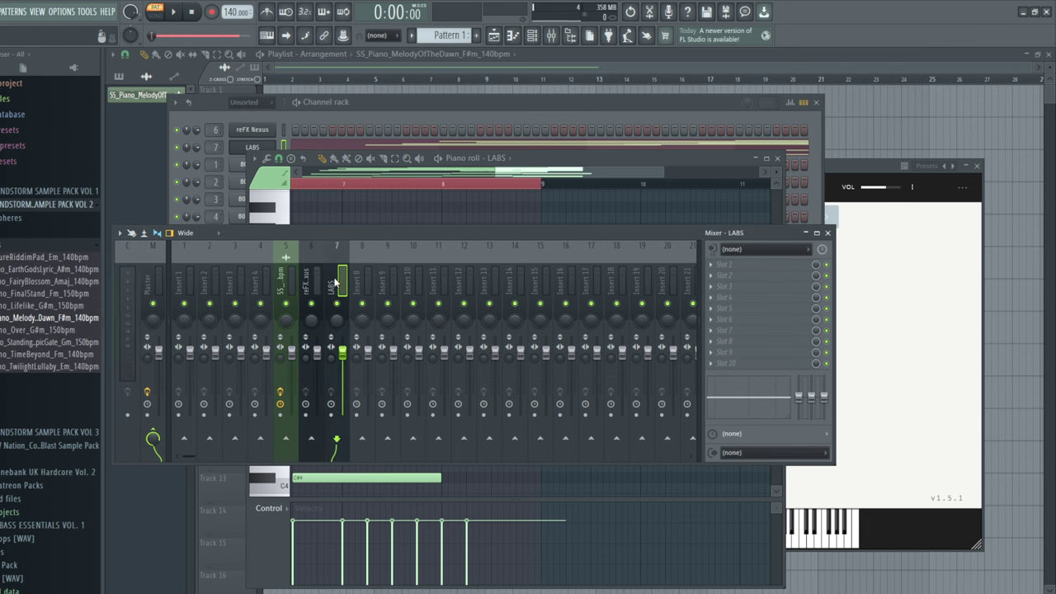
left_click(742, 265)
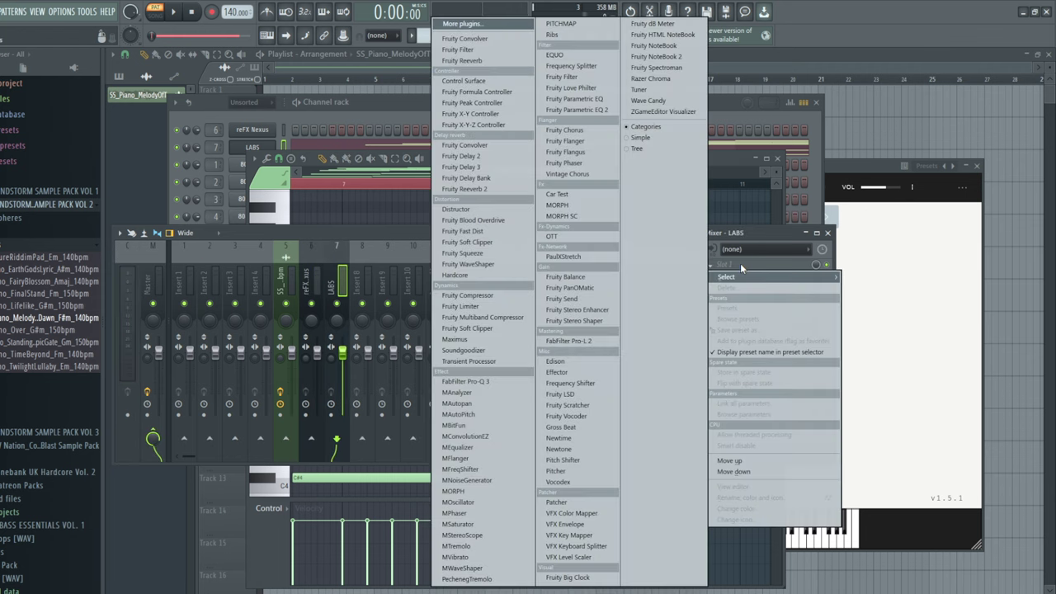
left_click(580, 237)
left_click_drag(238, 137, 598, 197)
- Set the OTT depth to 100% and lower the LABS mixer track's volume
left_click_drag(505, 246, 500, 255)
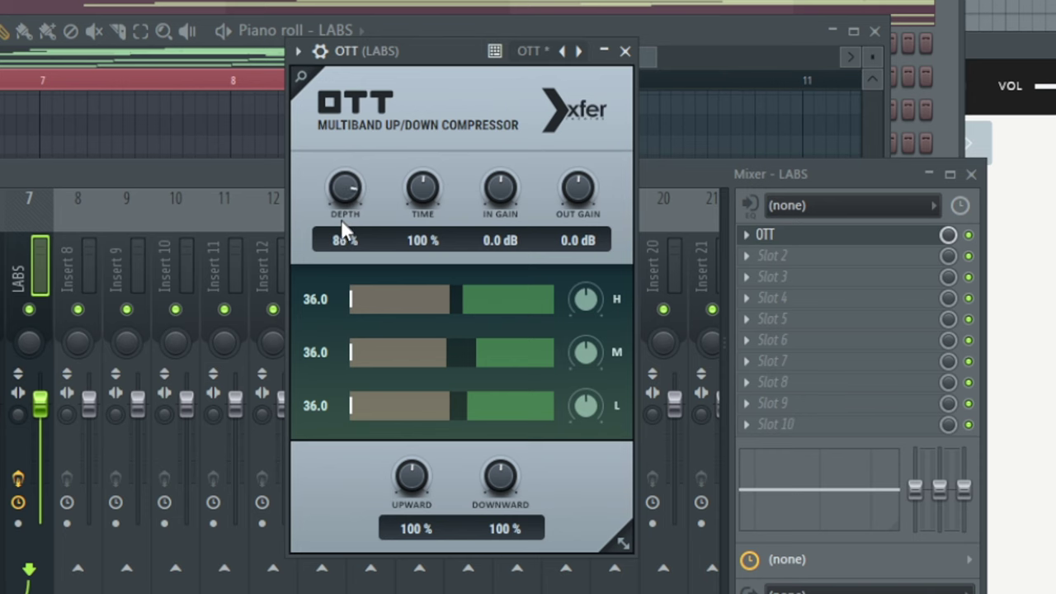
left_click_drag(347, 240, 361, 53)
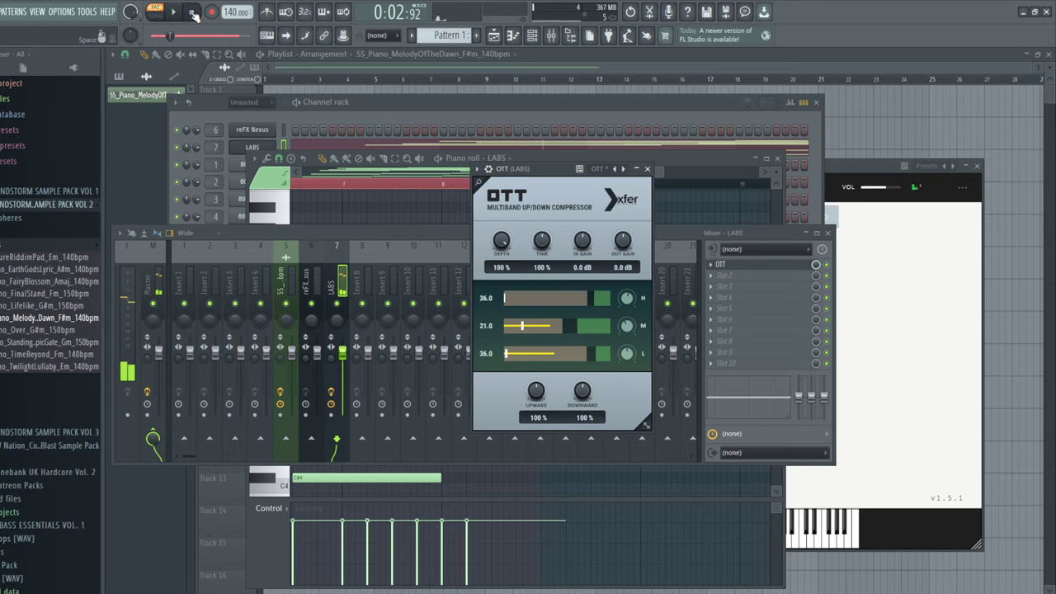
key("space")
left_click_drag(346, 359, 346, 370)
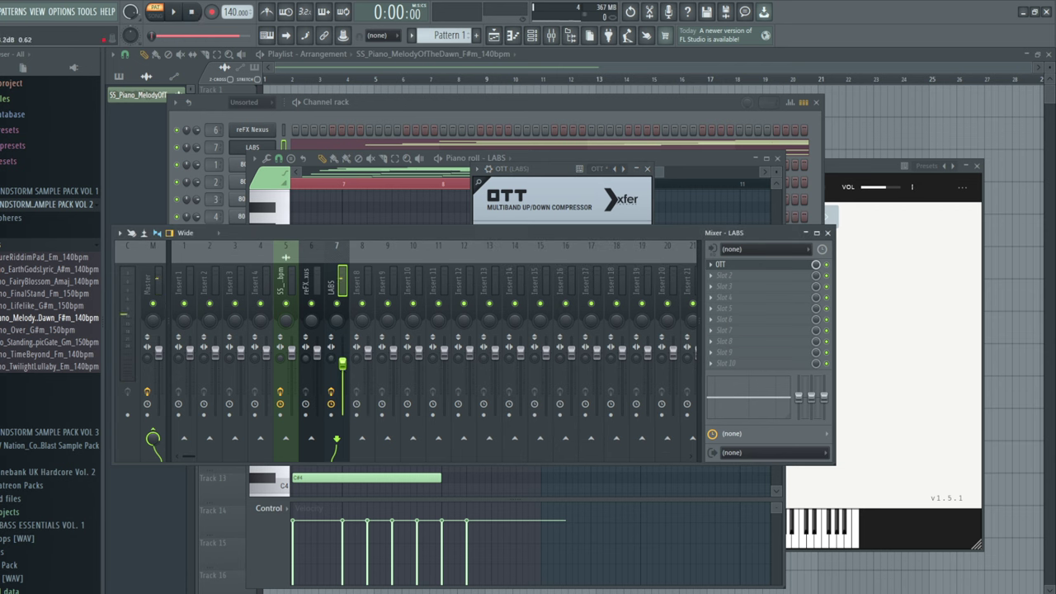
- Add Fruity Filter to the LABS track's second slot with x2 on and a reduced cutoff frequency, and play the pattern
left_click(726, 276)
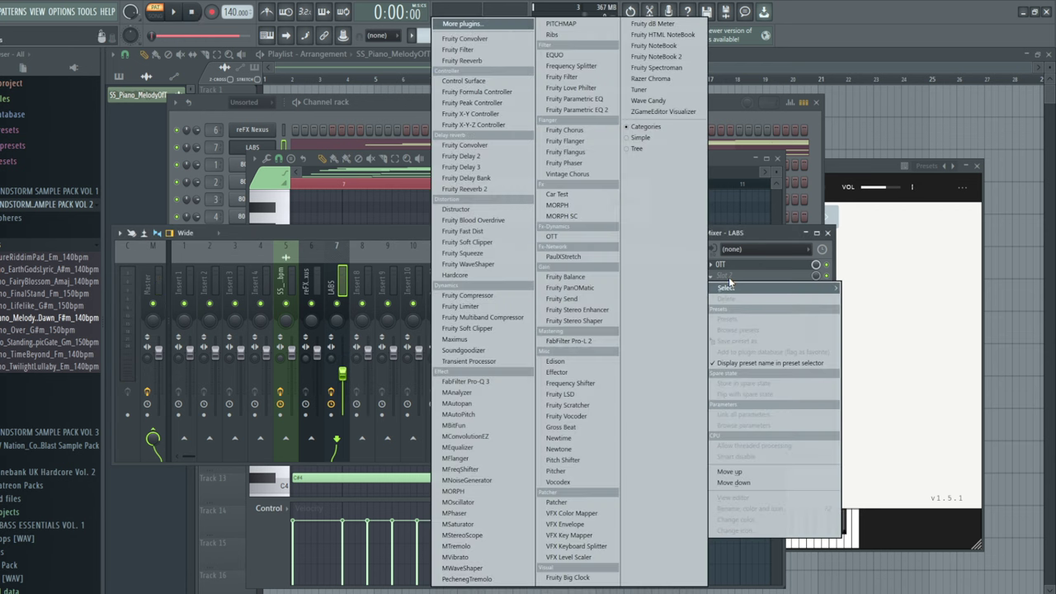
left_click(487, 51)
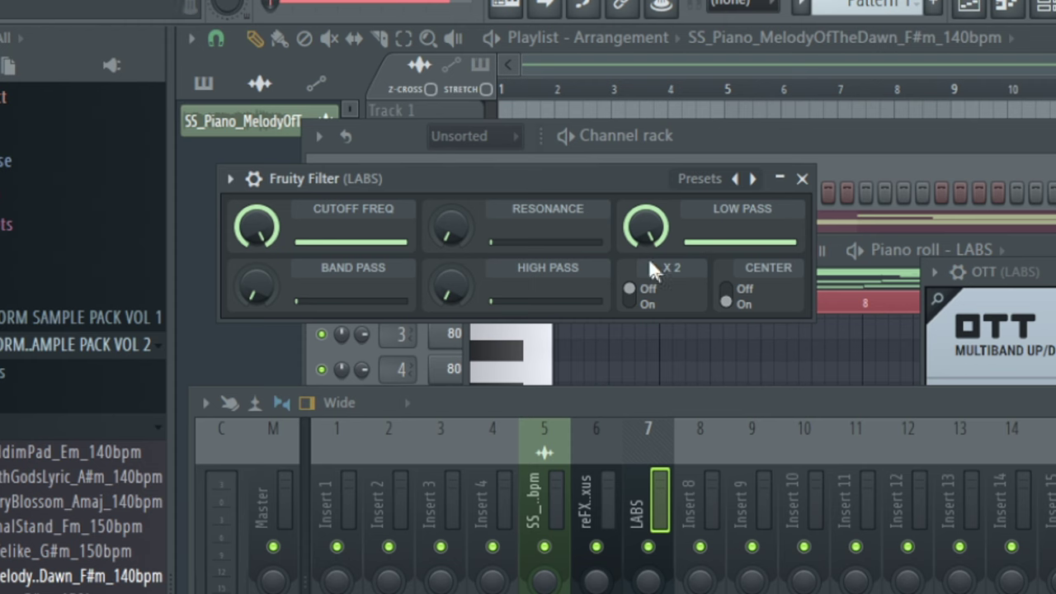
left_click(328, 183)
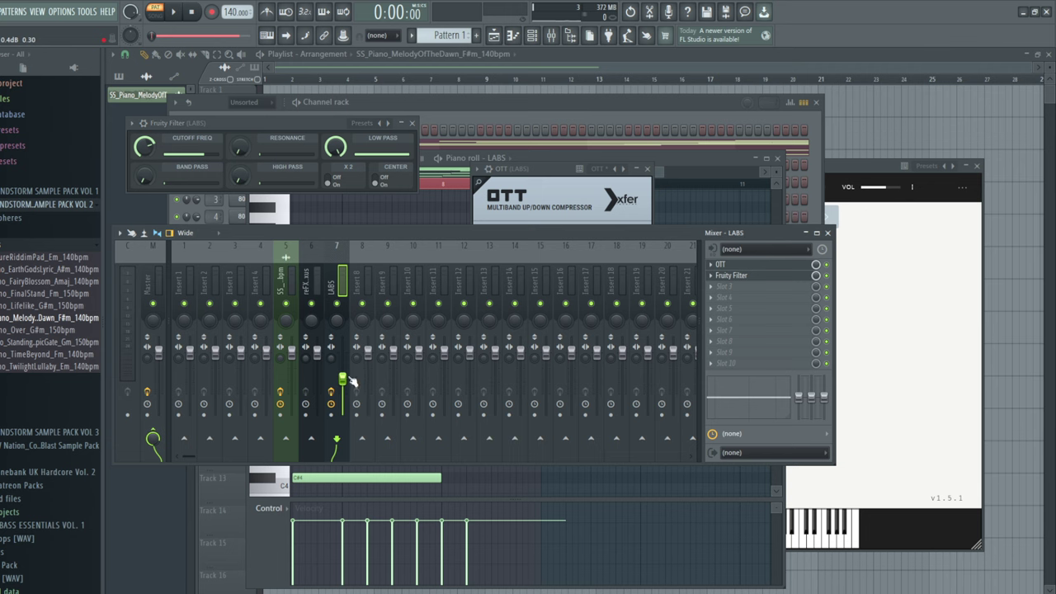
left_click(594, 156)
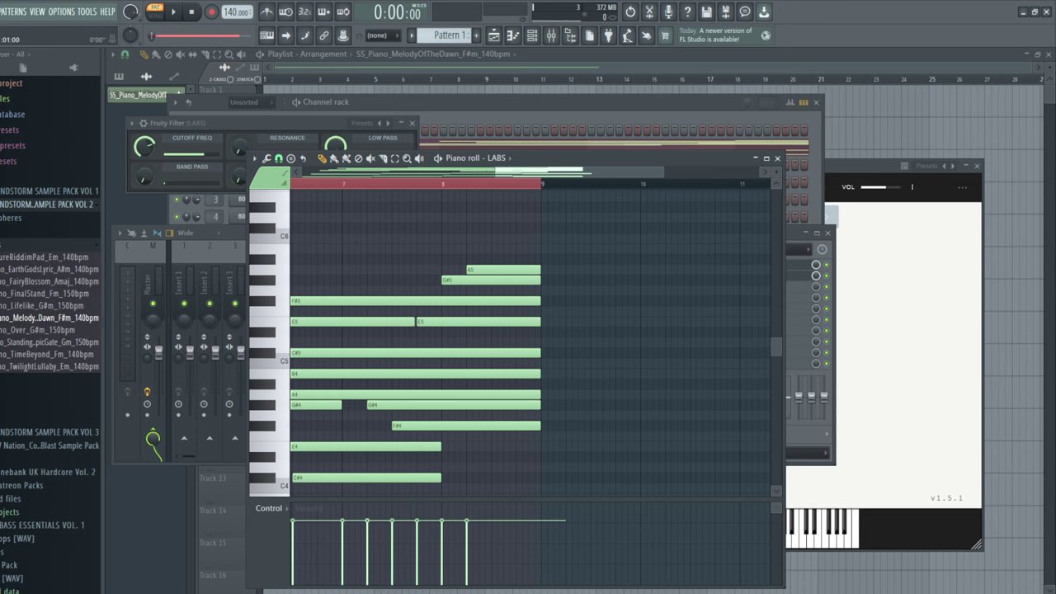
left_click(173, 14)
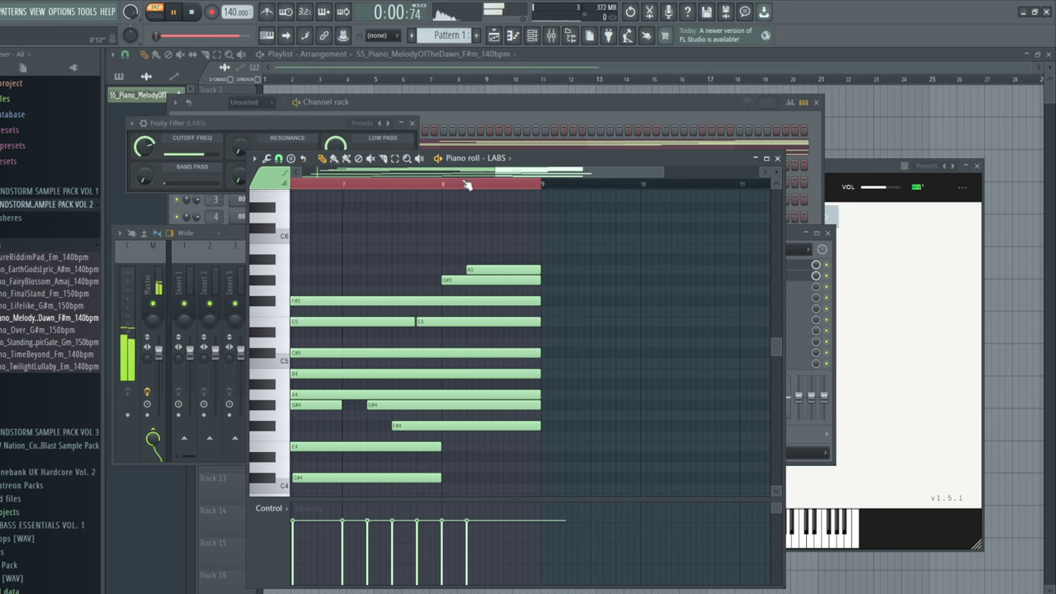
- Raise the LABS mixer track's volume slightly during playback, check its Fruity Filter, and stop the pattern
left_click(794, 234)
left_click_drag(342, 378, 346, 371)
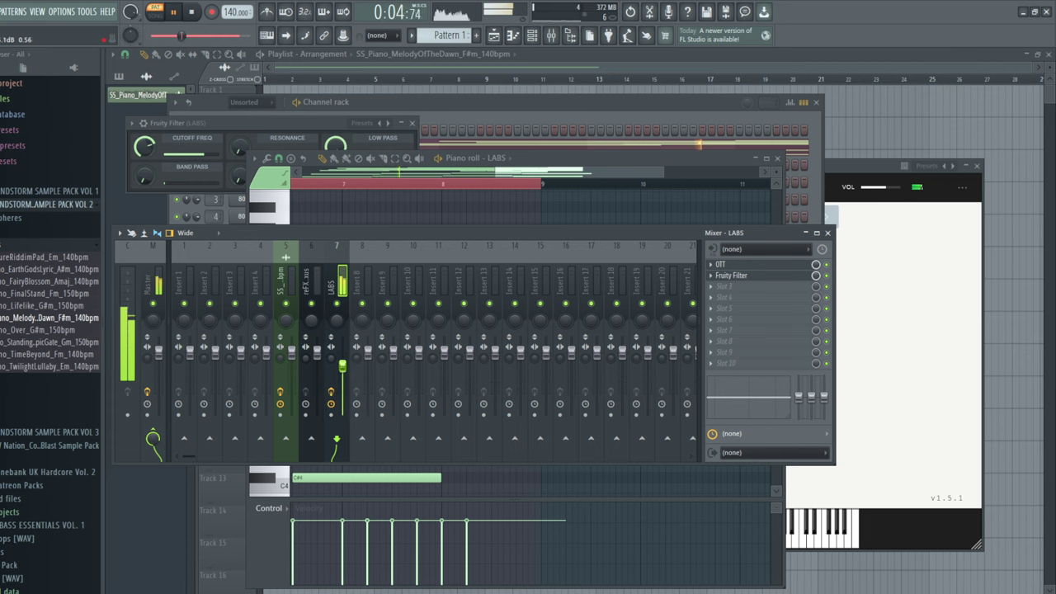
left_click(144, 147)
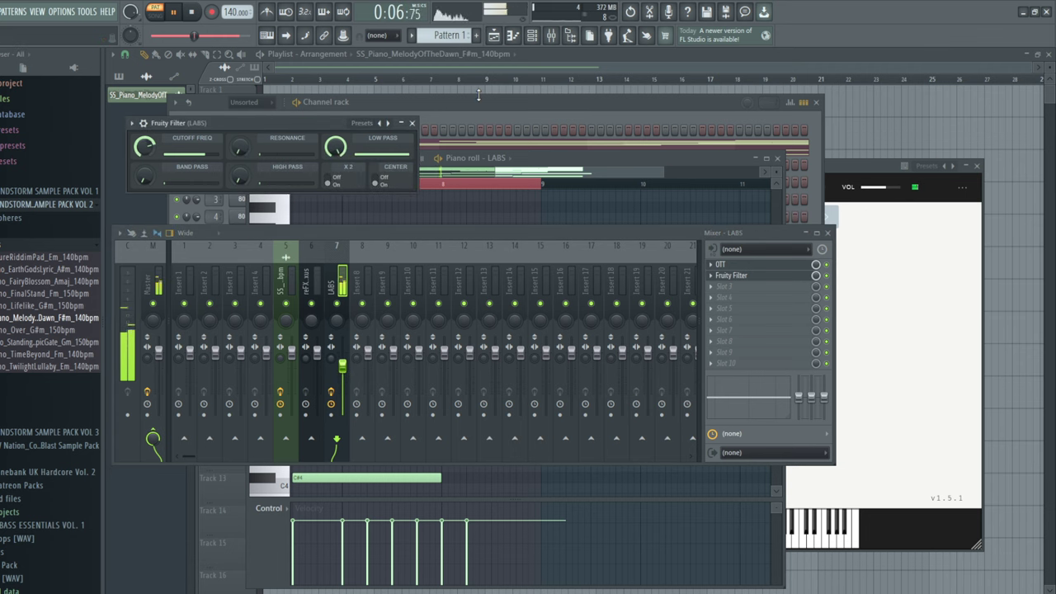
left_click(191, 12)
- Load the PN Arena Ambience preset from the Piano category in the reFX Nexus channel
left_click(483, 106)
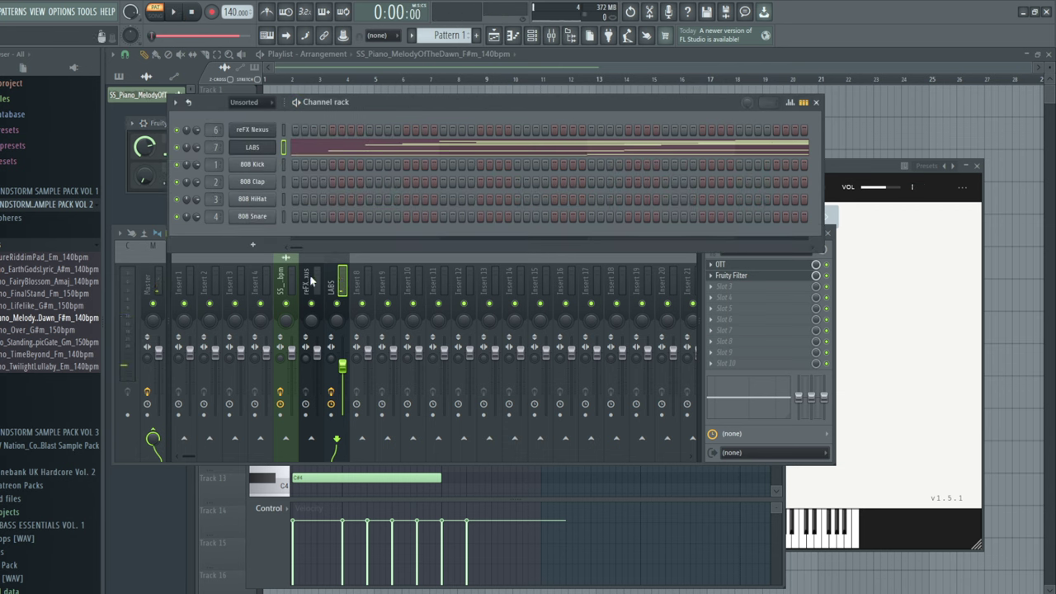
left_click(309, 278)
left_click(261, 132)
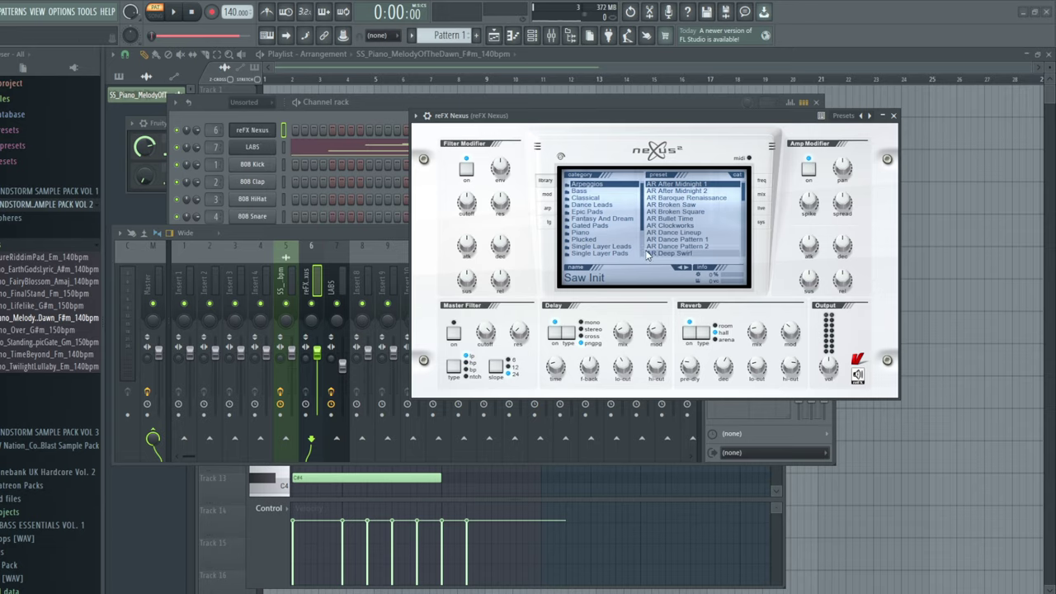
left_click(592, 231)
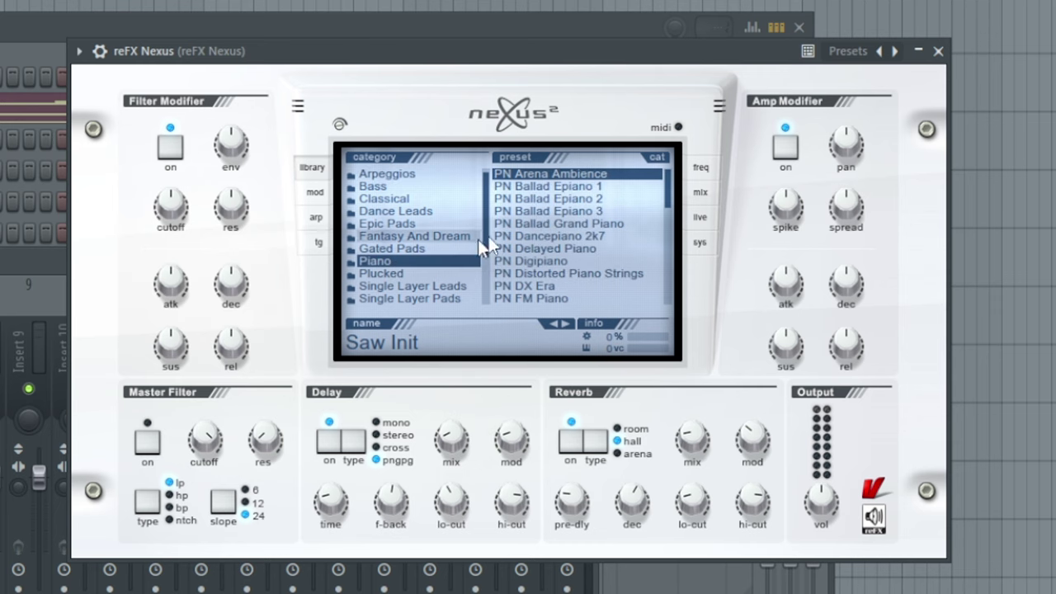
left_click(576, 173)
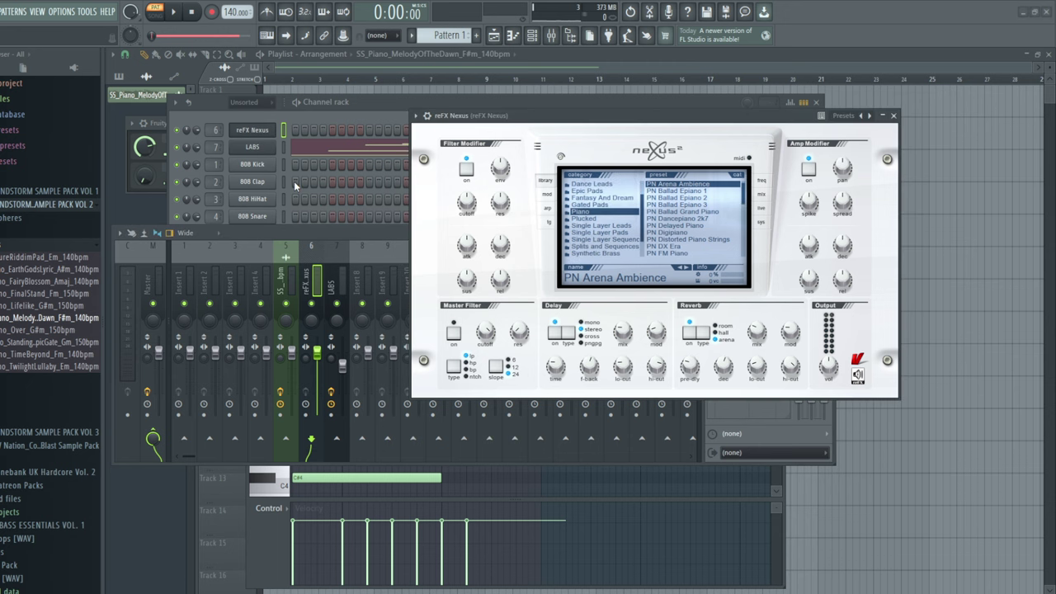
- Open the reFX Nexus piano roll and audition high notes with the loaded preset
right_click(256, 132)
left_click(302, 132)
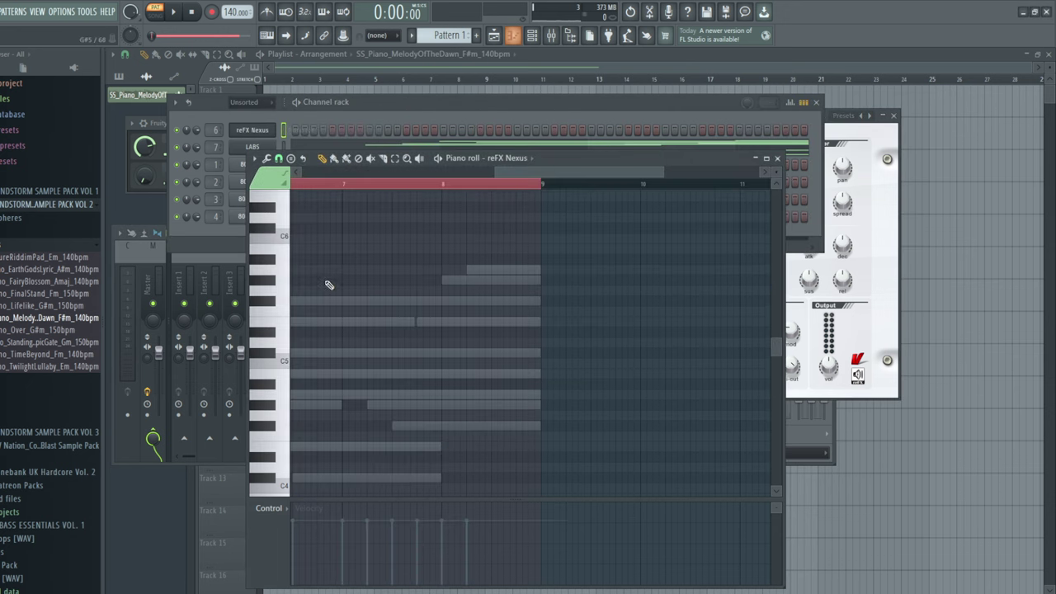
scroll(360, 333, "up", 3)
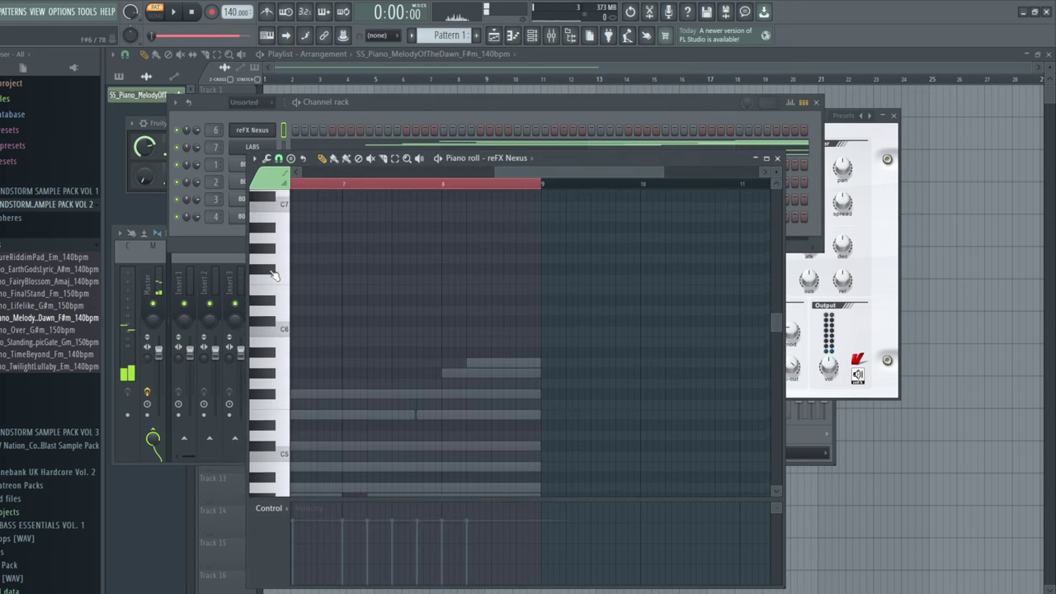
left_click(271, 240)
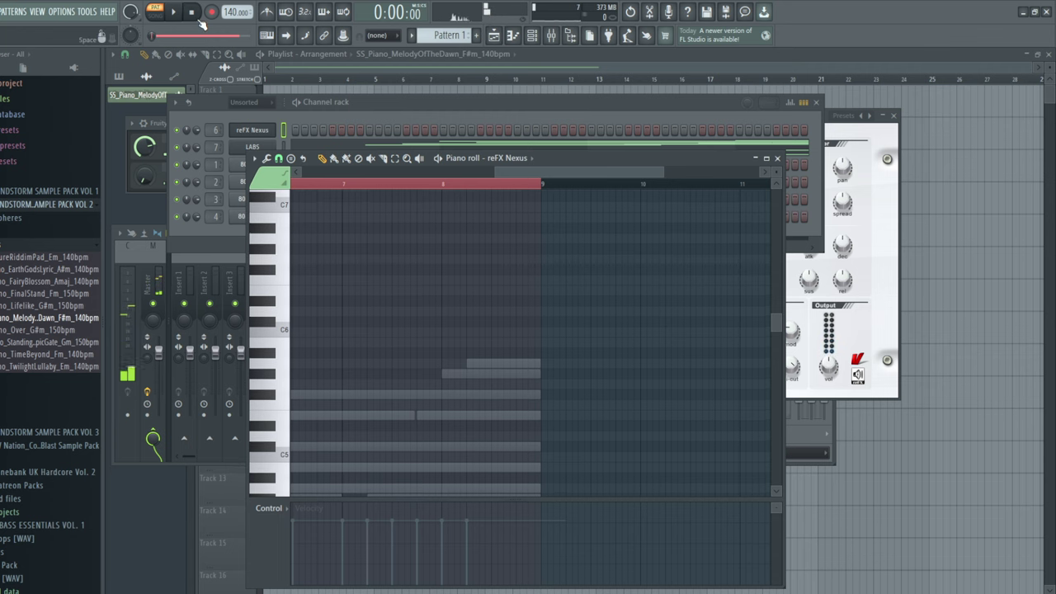
- Load OTT into the first effect slot of the reFX Nexus mixer track with depth at 71% and time at 190%
left_click(248, 132)
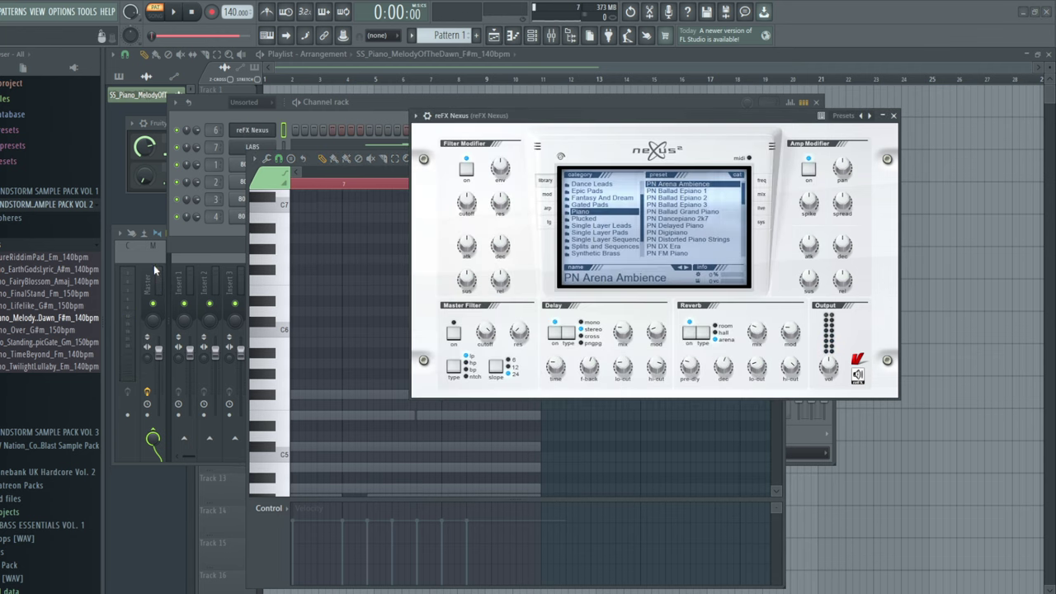
left_click(149, 256)
left_click(723, 266)
left_click(585, 240)
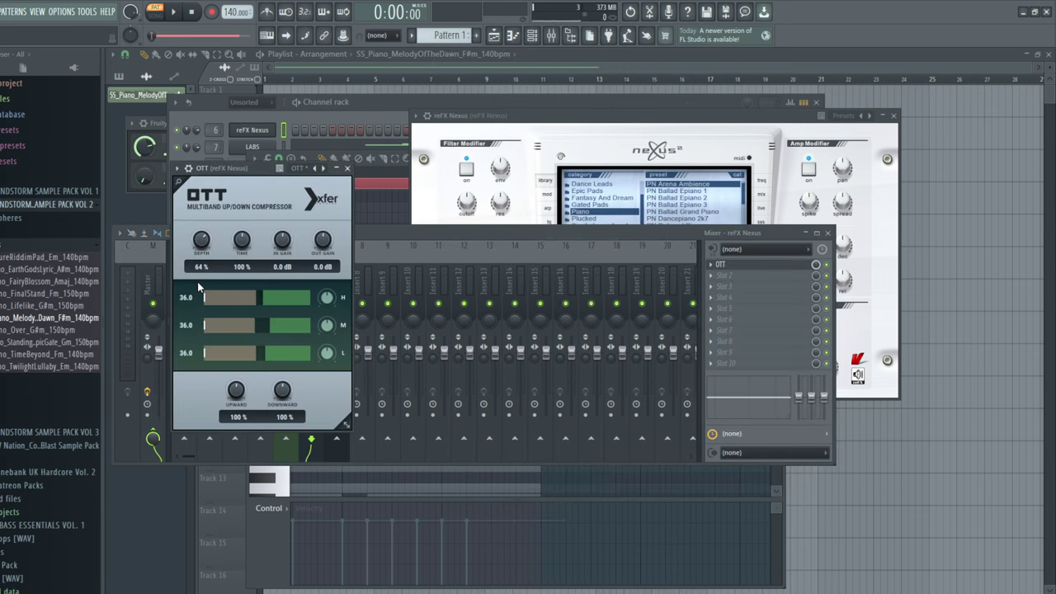
left_click_drag(293, 302, 320, 305)
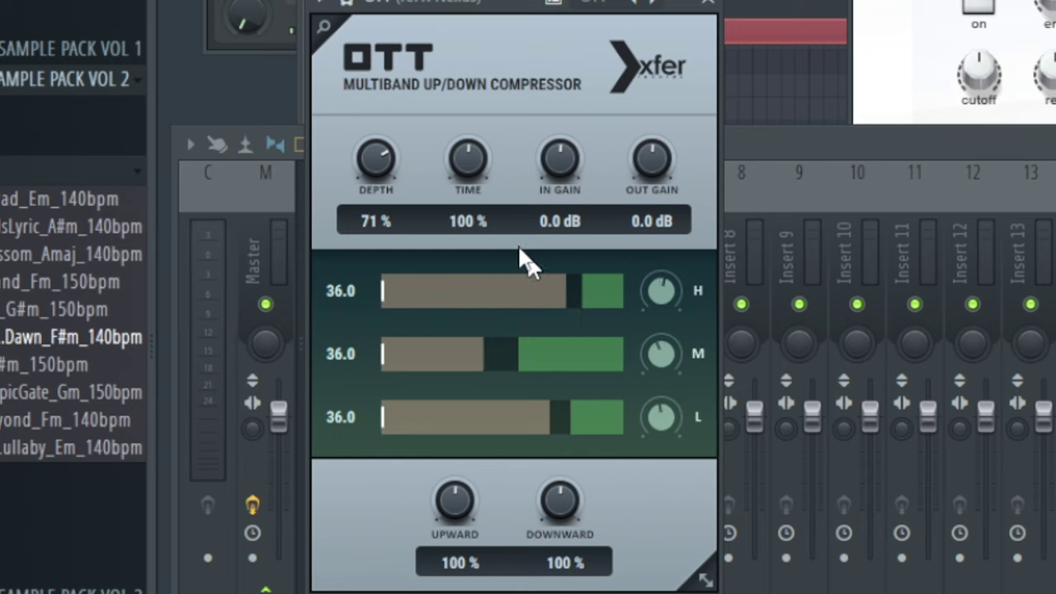
scroll(482, 169, "up", 3)
- Reopen the reFX Nexus piano roll at the pattern start and audition F#6 through the compressor
key("F6")
right_click(261, 129)
left_click(308, 128)
right_click(259, 134)
left_click(307, 141)
right_click(266, 132)
left_click(289, 130)
left_click(282, 272)
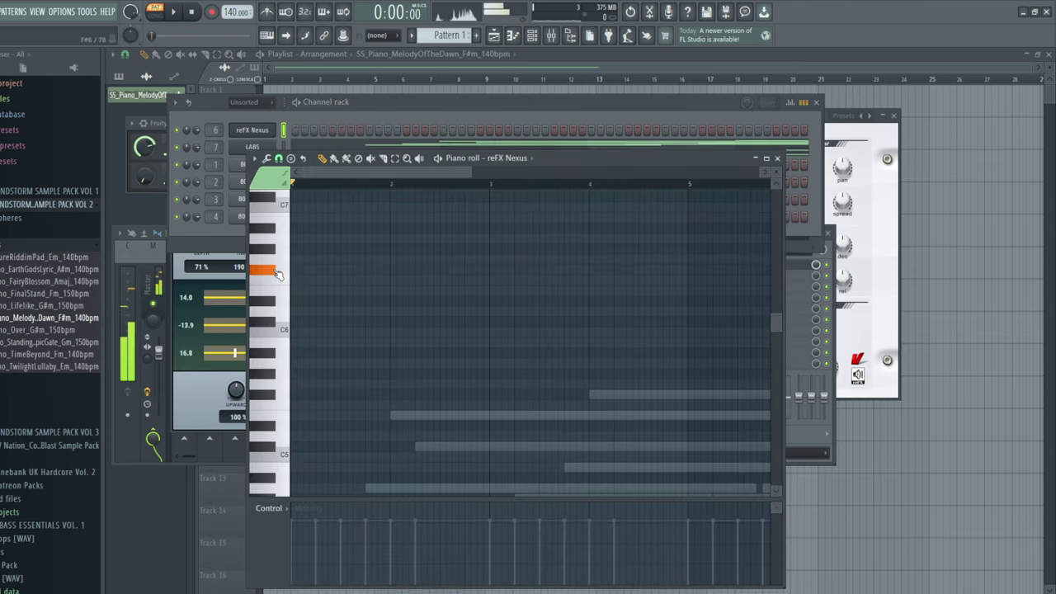
- Examine the ghosted LABS notes across the whole pattern in the Nexus piano roll and audition a key
scroll(384, 295, "down", 5)
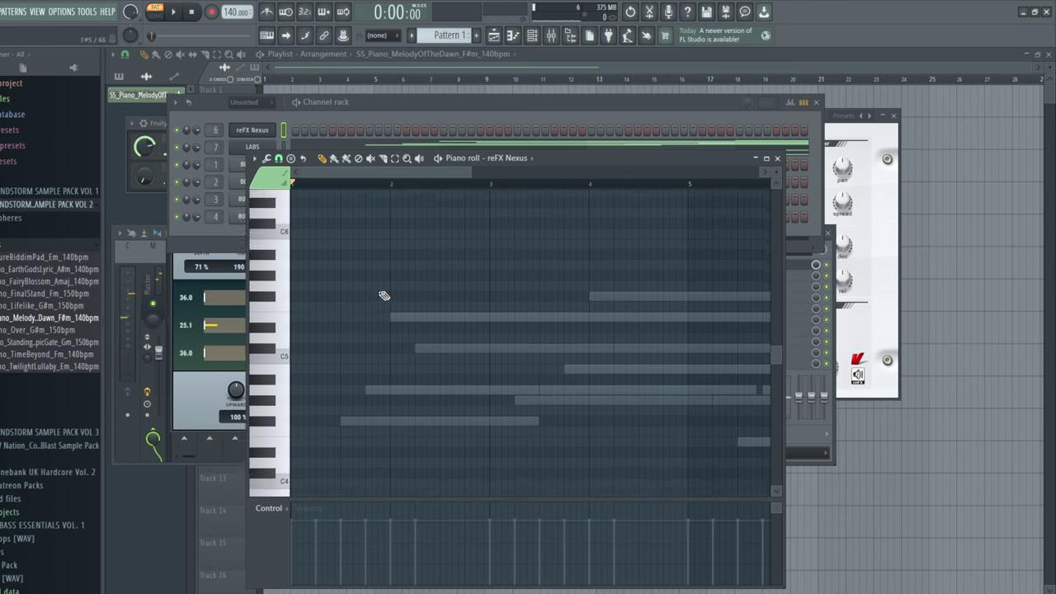
left_click_drag(471, 172, 684, 208)
scroll(385, 302, "up", 6)
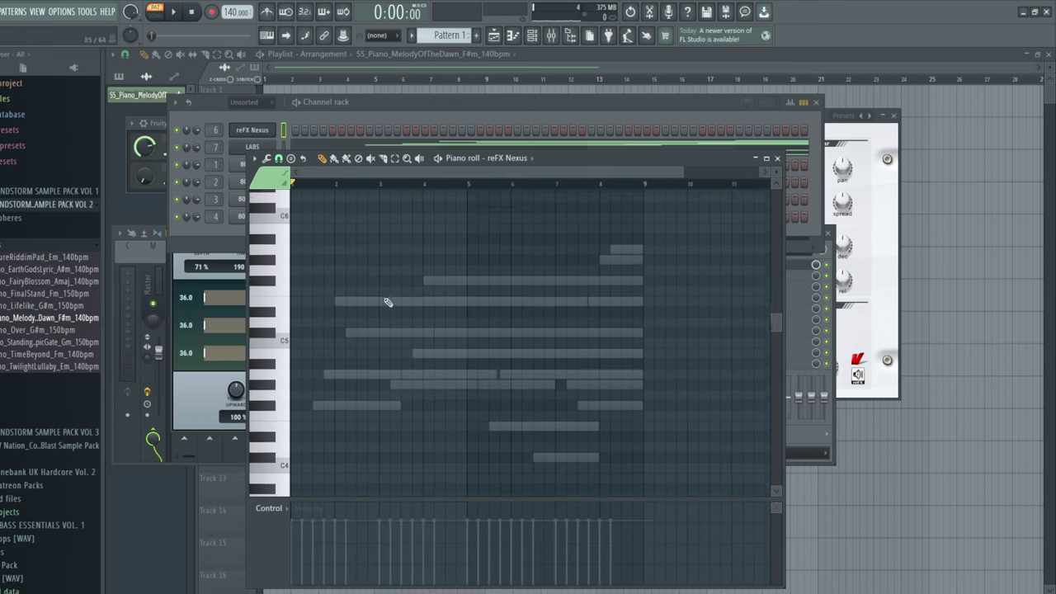
scroll(363, 373, "down", 7)
scroll(513, 362, "down", 7)
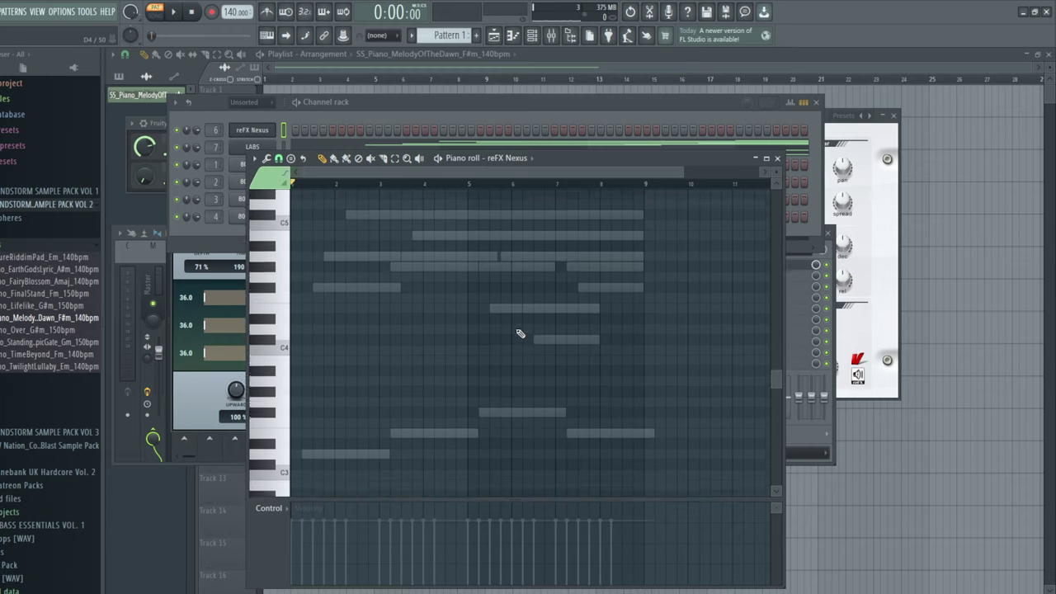
left_click_drag(680, 172, 458, 173)
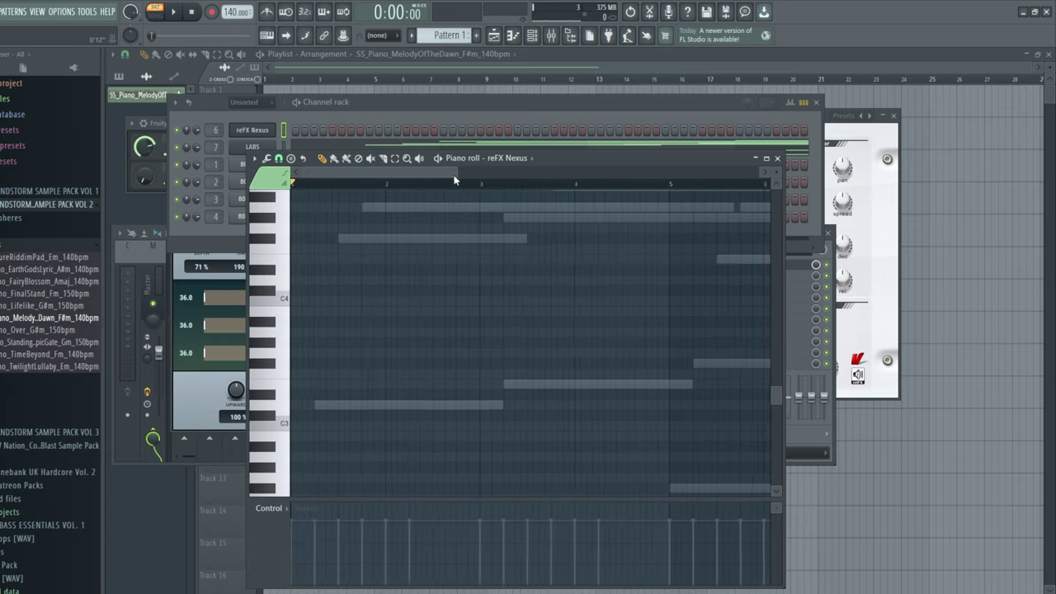
scroll(365, 306, "up", 8)
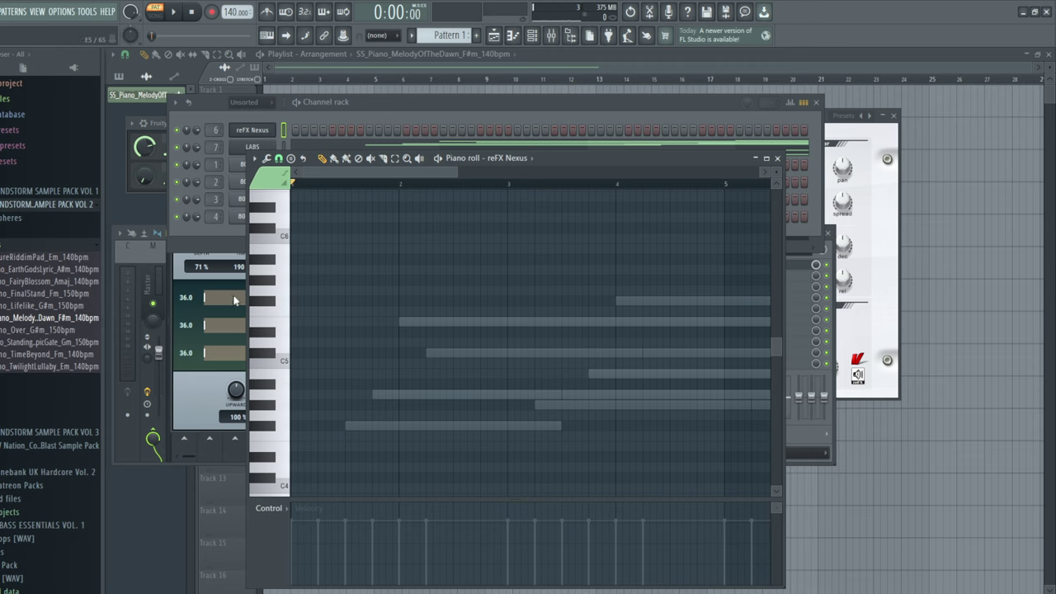
left_click_drag(458, 168, 484, 224)
left_click(287, 271)
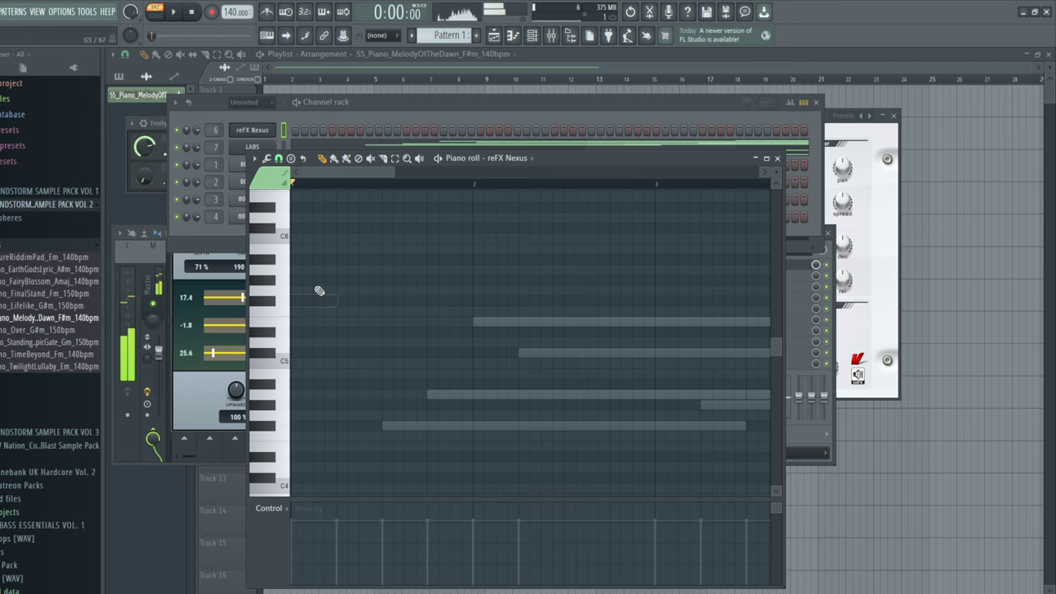
- Write a high melody above the ghosted LABS notes through bar 8, with one B5 note sustained to just before bar 9
scroll(321, 290, "up", 3)
left_click_drag(335, 395, 473, 395)
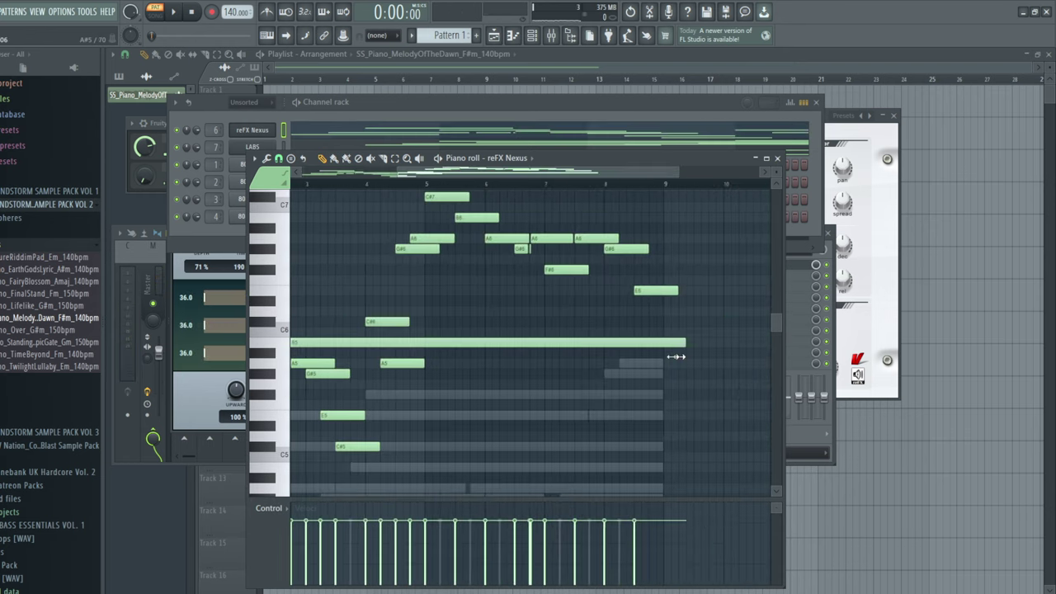
left_click_drag(676, 357, 594, 356)
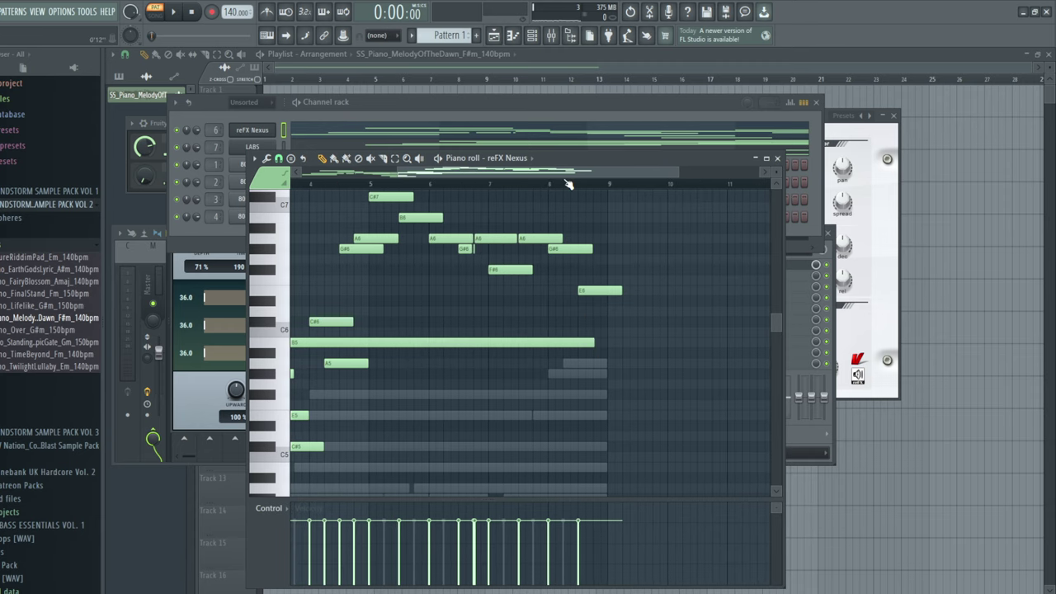
- Lengthen the E6, C#6, B6, C#7 and other high Nexus notes so they sustain toward the end of bar 8
left_click_drag(552, 173, 456, 181)
left_click_drag(381, 291, 682, 329)
left_click_drag(512, 322, 714, 337)
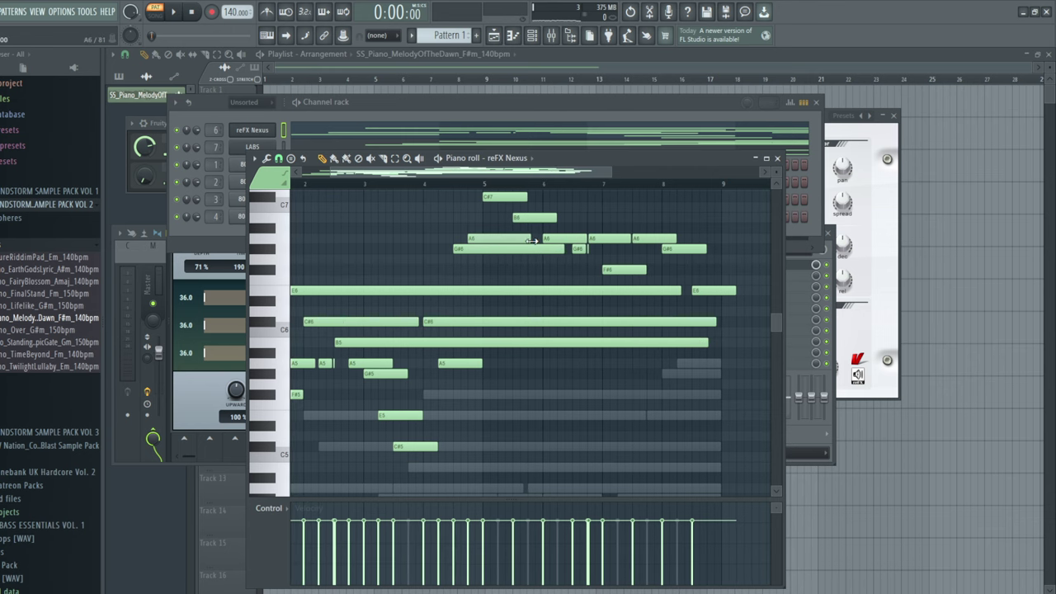
left_click_drag(557, 216, 709, 235)
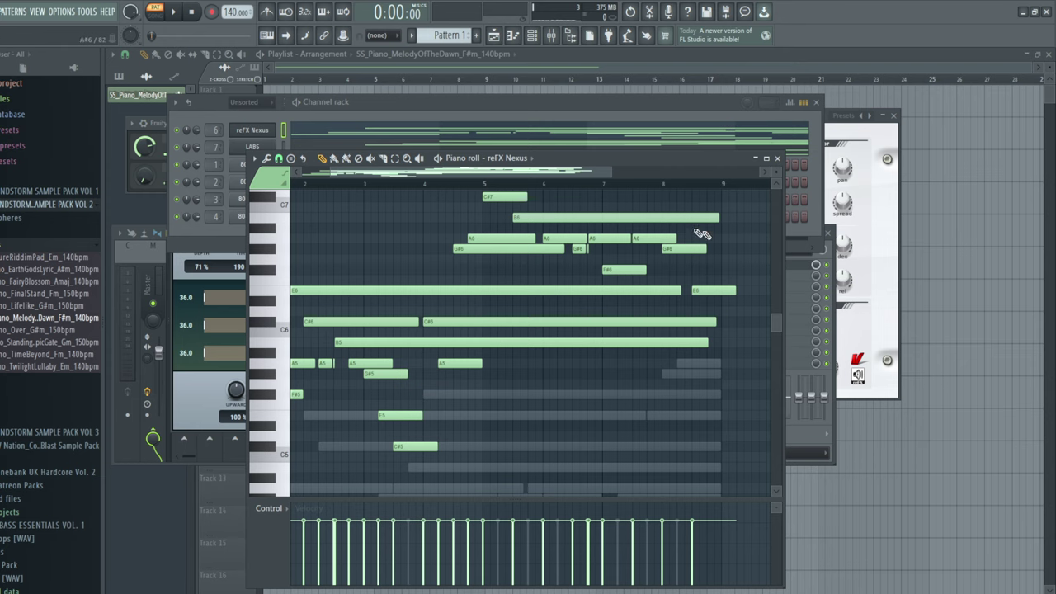
left_click_drag(526, 197, 679, 218)
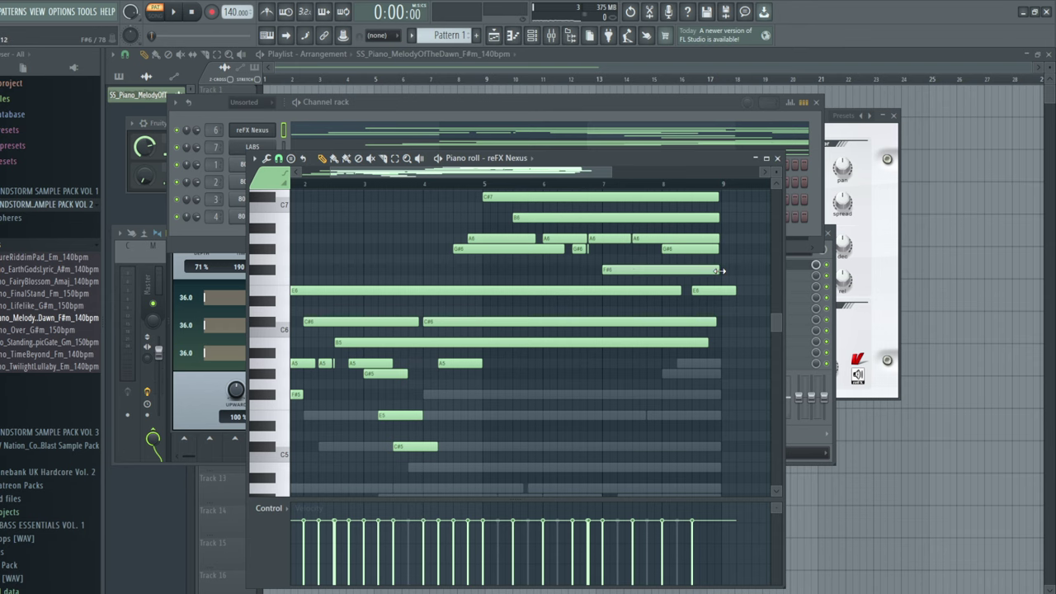
- Lower and vary the velocities of the Nexus melody notes from bar 1 through bar 8
left_click_drag(481, 173, 198, 187)
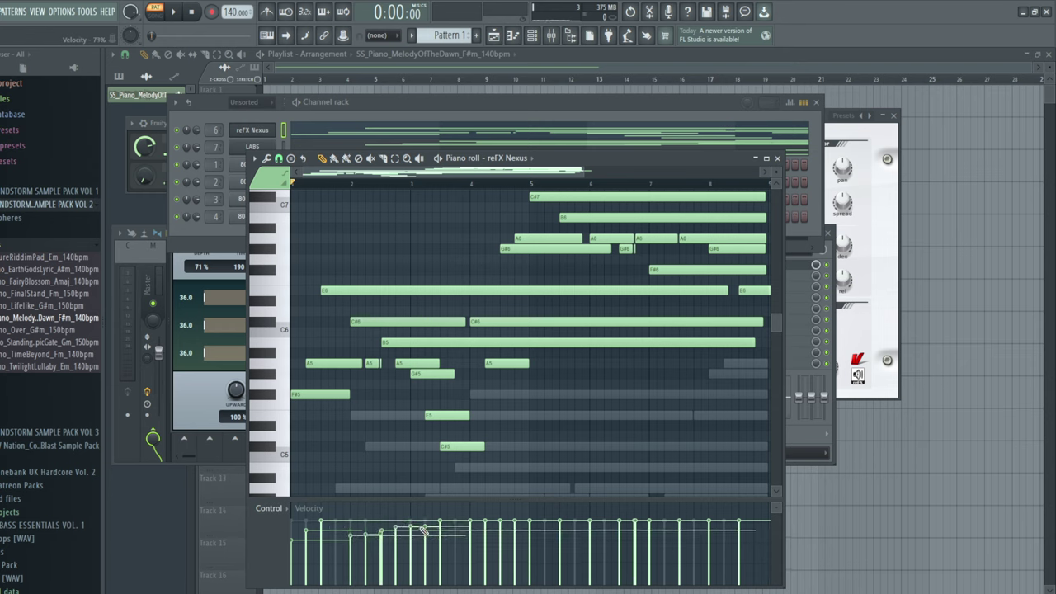
left_click_drag(454, 541, 498, 536)
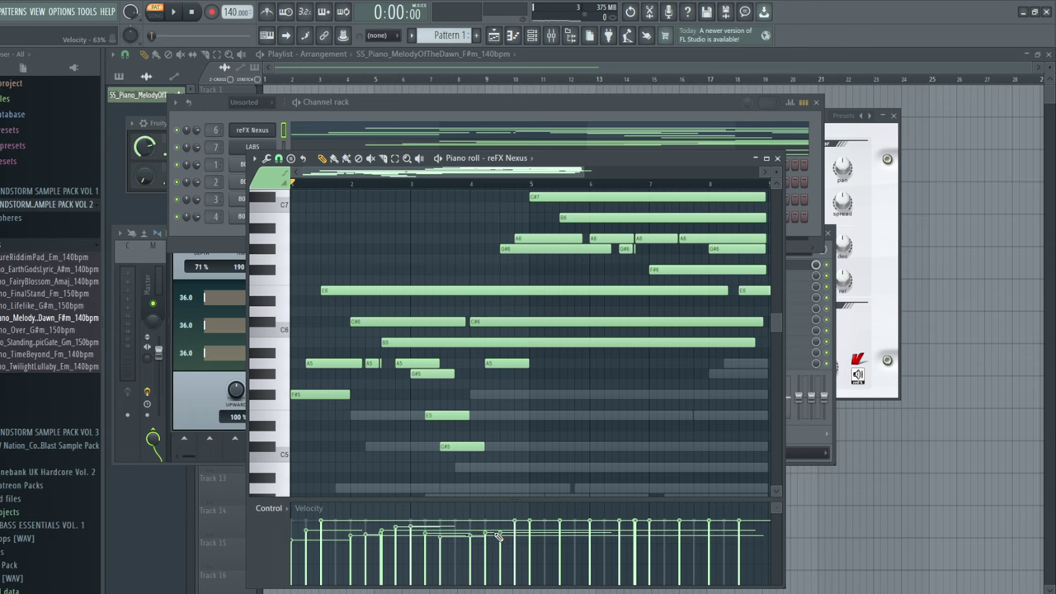
left_click_drag(569, 538, 608, 533)
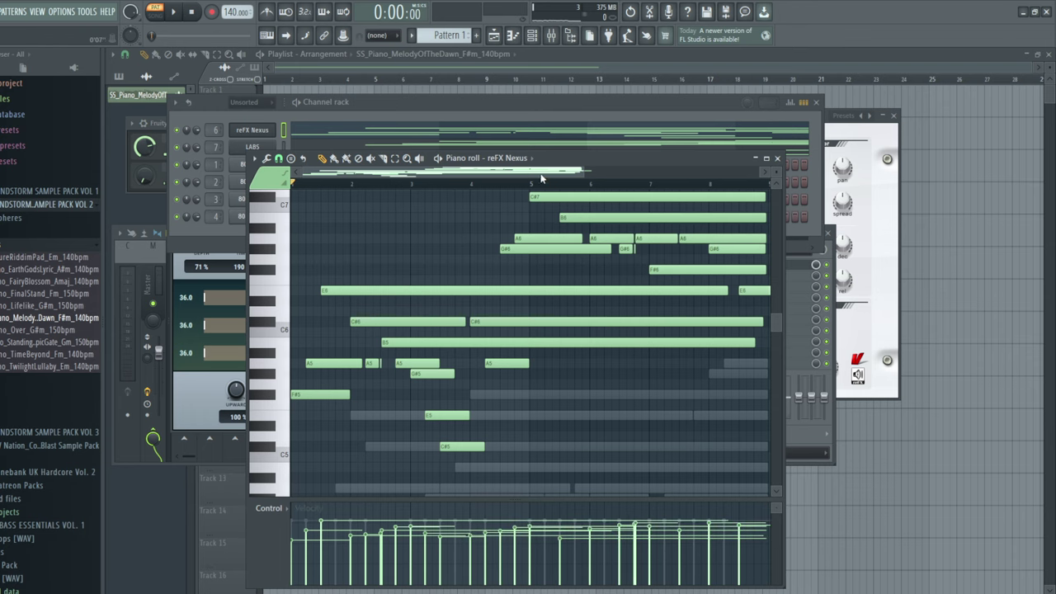
left_click_drag(541, 178, 304, 198)
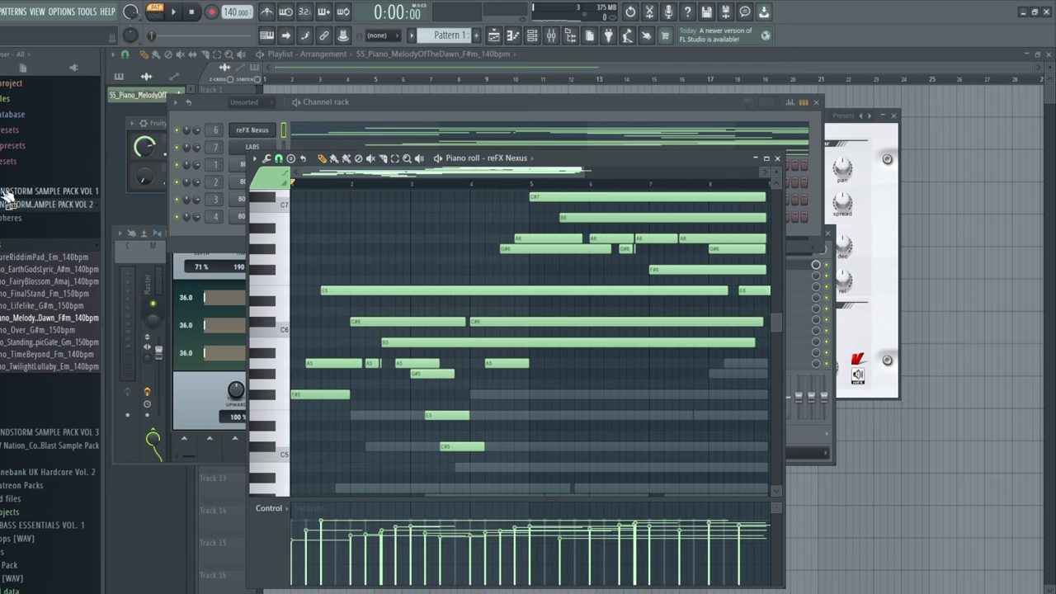
- Play the layered melody through bar 8 to check the Nexus part, and stop playback
left_click(177, 12)
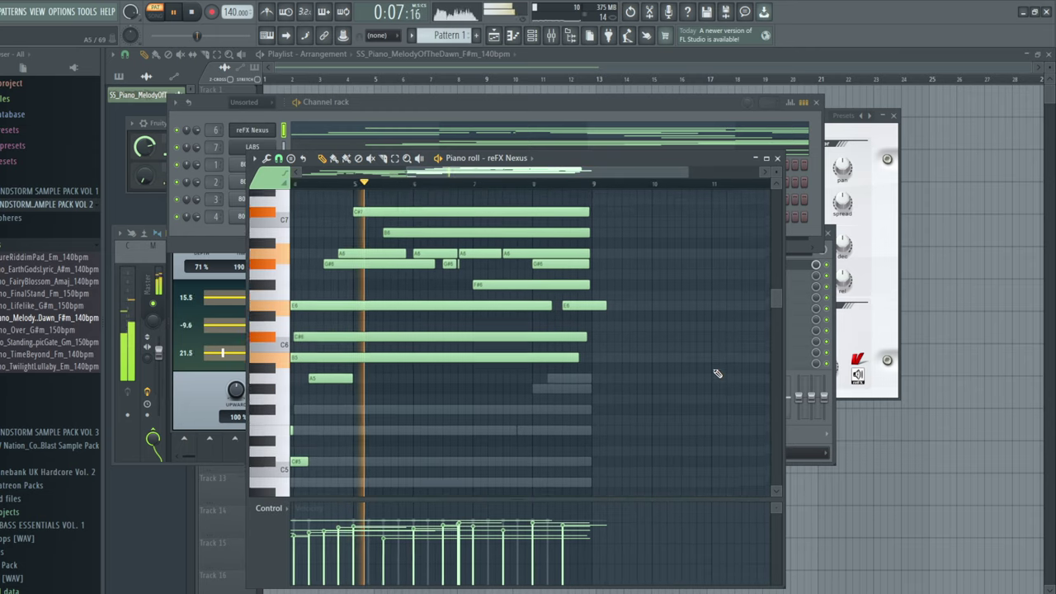
scroll(718, 376, "up", 3)
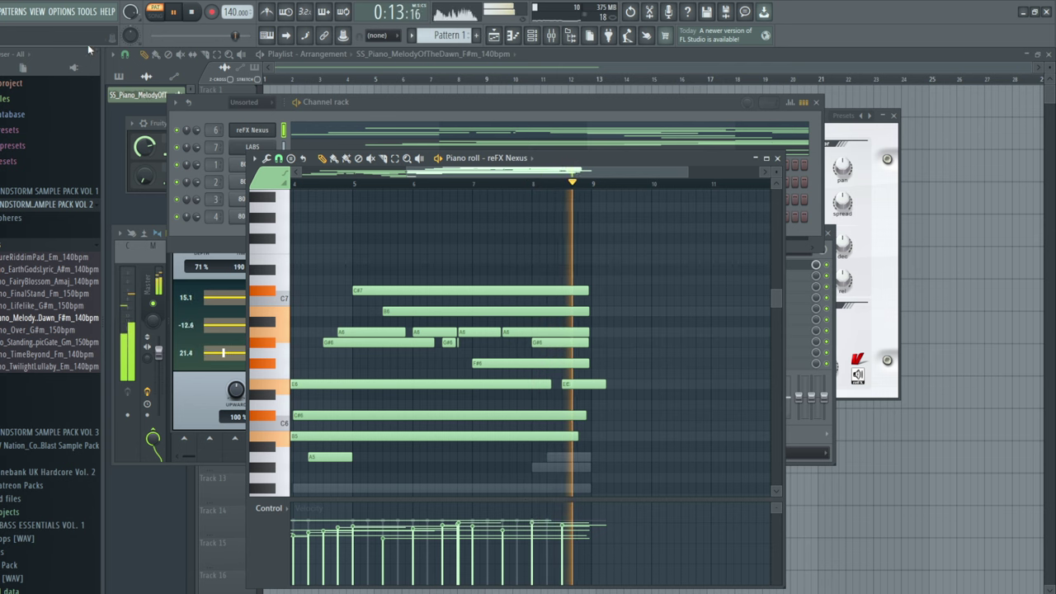
left_click(191, 12)
- Add Fruity Reeverb to the reFX Nexus mixer track's second slot and load the Ambiance preset
left_click(551, 35)
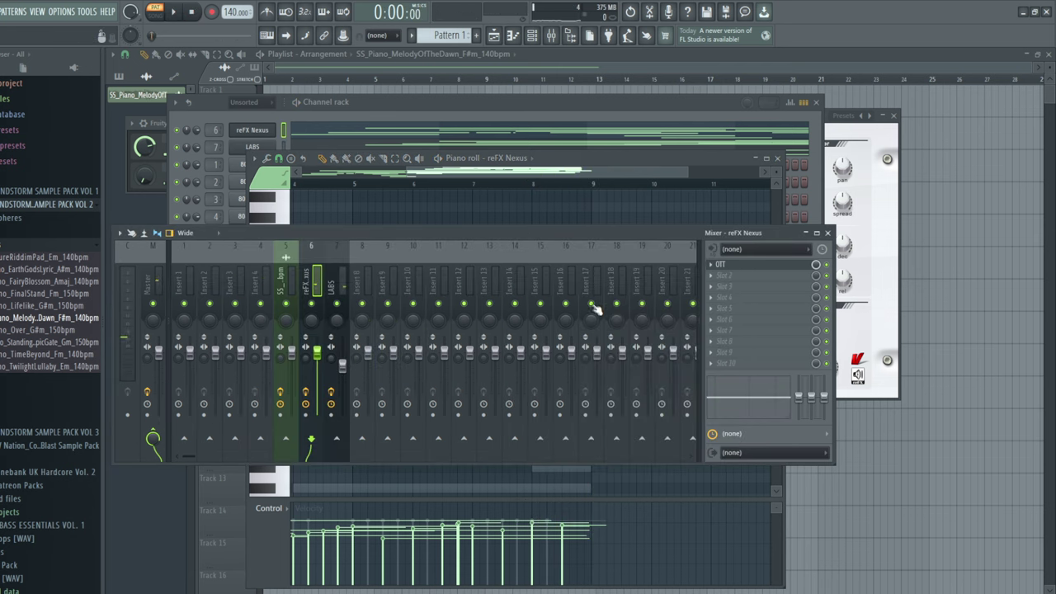
left_click(735, 277)
left_click(462, 74)
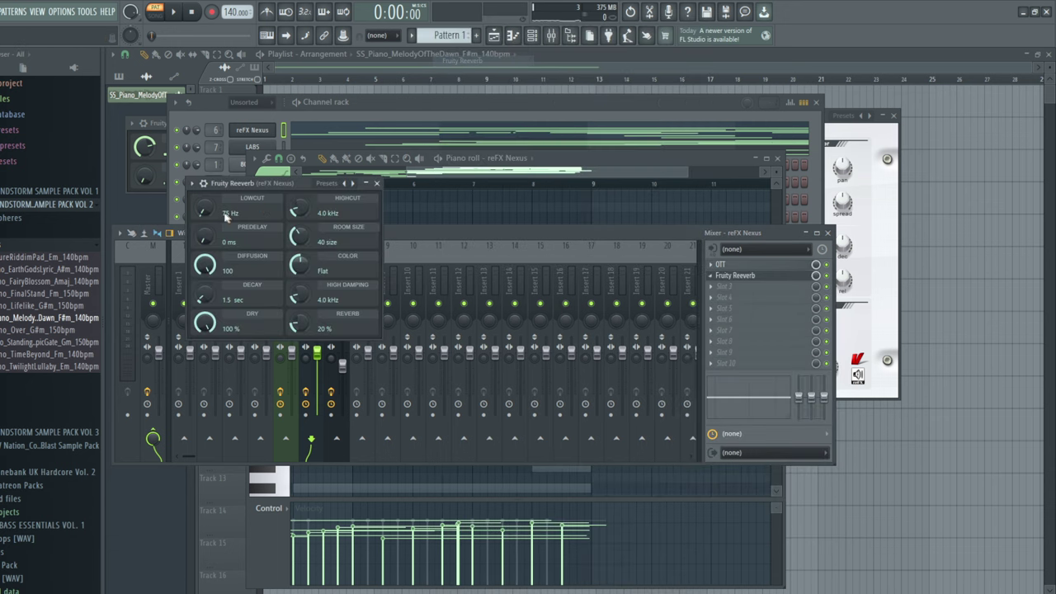
left_click(193, 183)
mouse_move(219, 228)
left_click(353, 281)
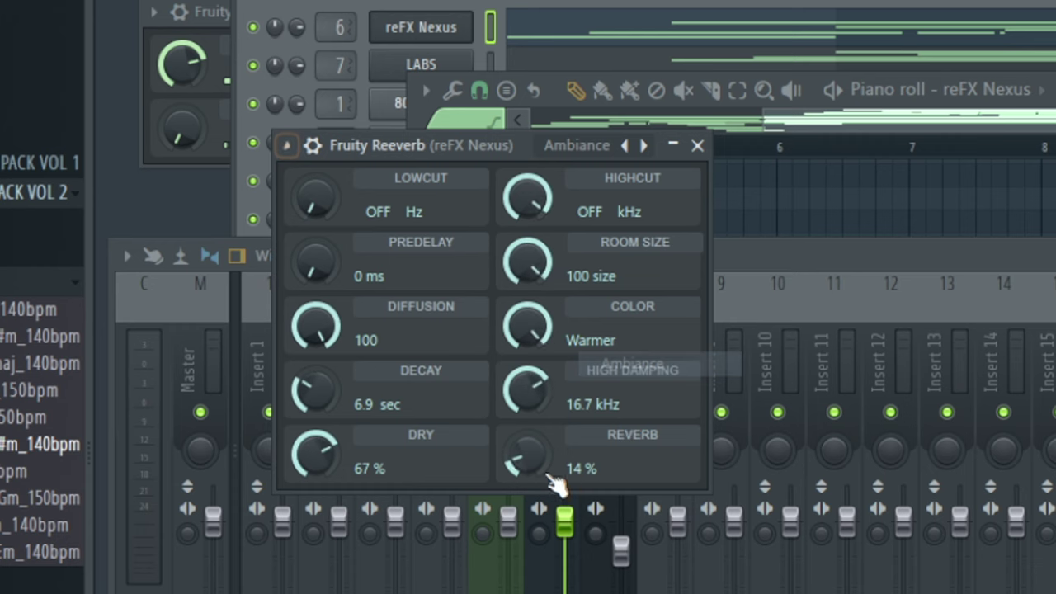
- Set the reverb level to 28%, decay to about 8.9 sec and low cut to 461 Hz, and adjust the dry level
left_click_drag(548, 479, 548, 458)
left_click_drag(314, 390, 315, 381)
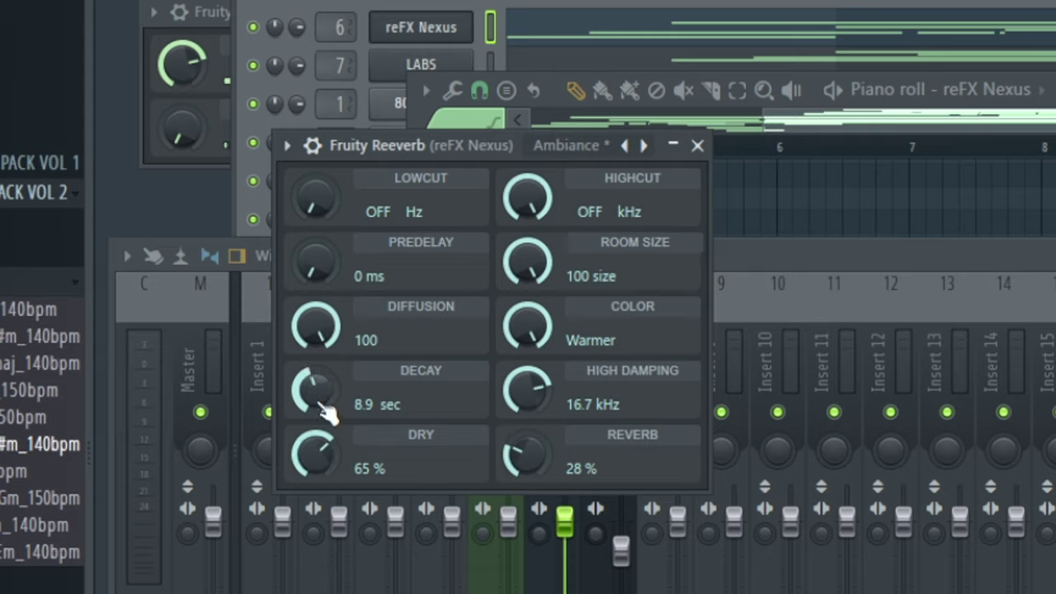
left_click_drag(351, 209, 351, 202)
left_click_drag(326, 462, 326, 447)
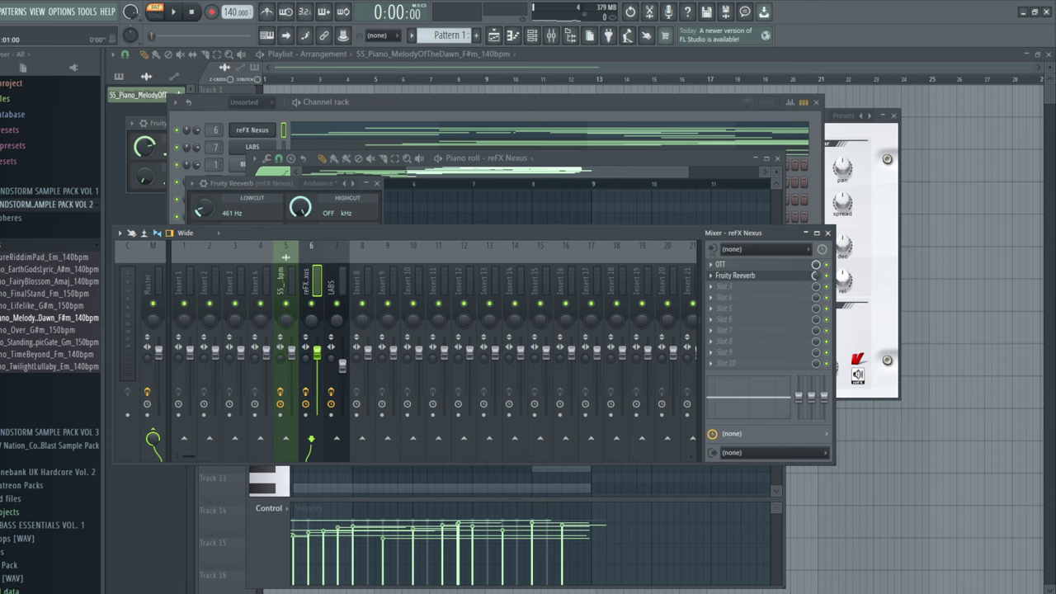
- Play the layered melody to check the Nexus reverb, and look over the Nexus notes in the piano roll
left_click(174, 12)
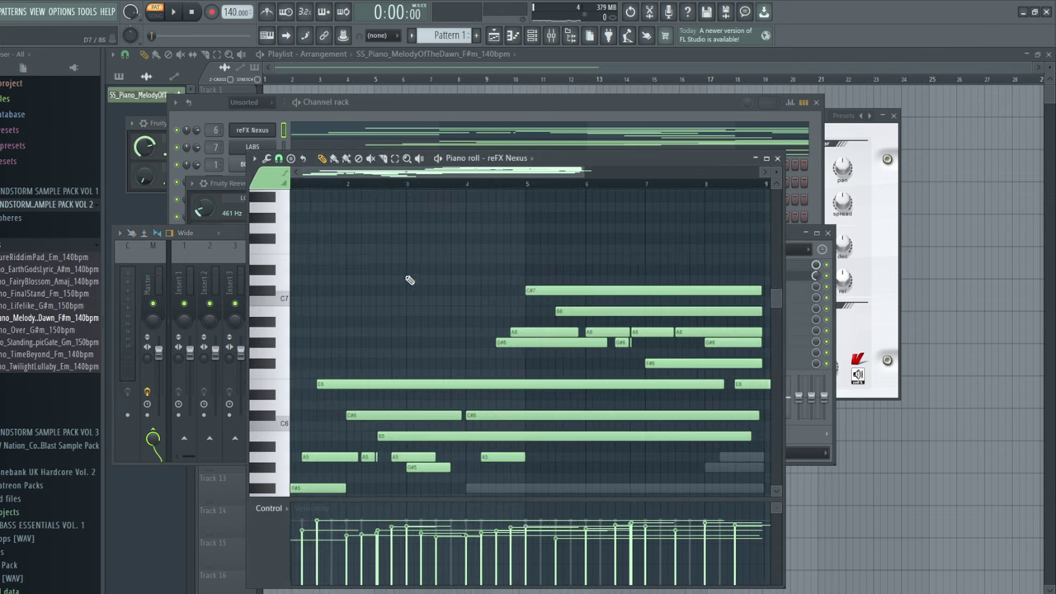
scroll(392, 274, "down", 6)
scroll(391, 274, "up", 5)
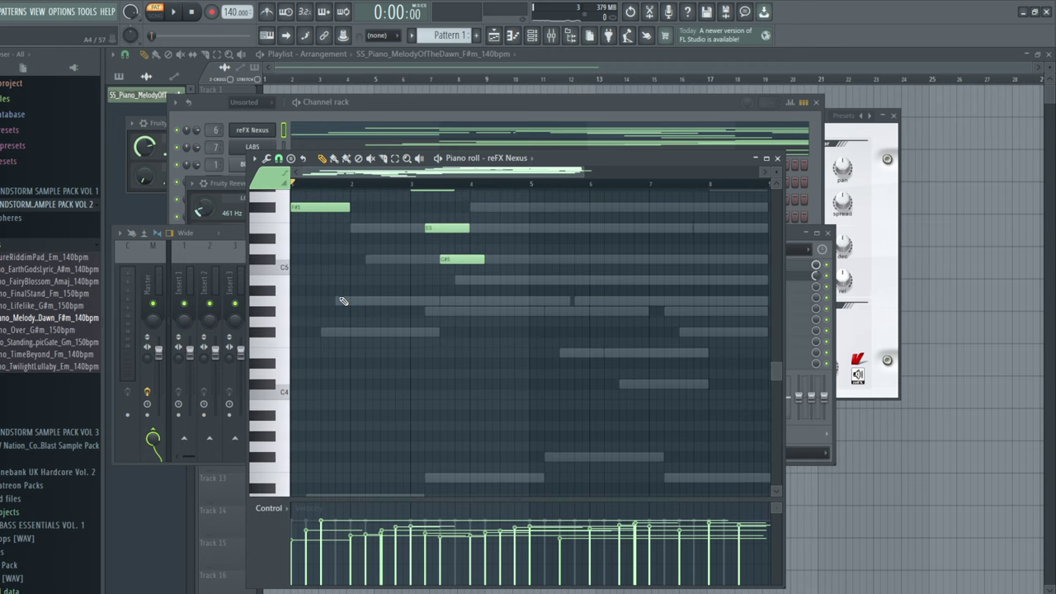
- Add sustained lower Nexus notes on F#4, A4, B4, E4, G#4 and C#5, each about two bars long, beneath the existing melody
left_click(256, 130)
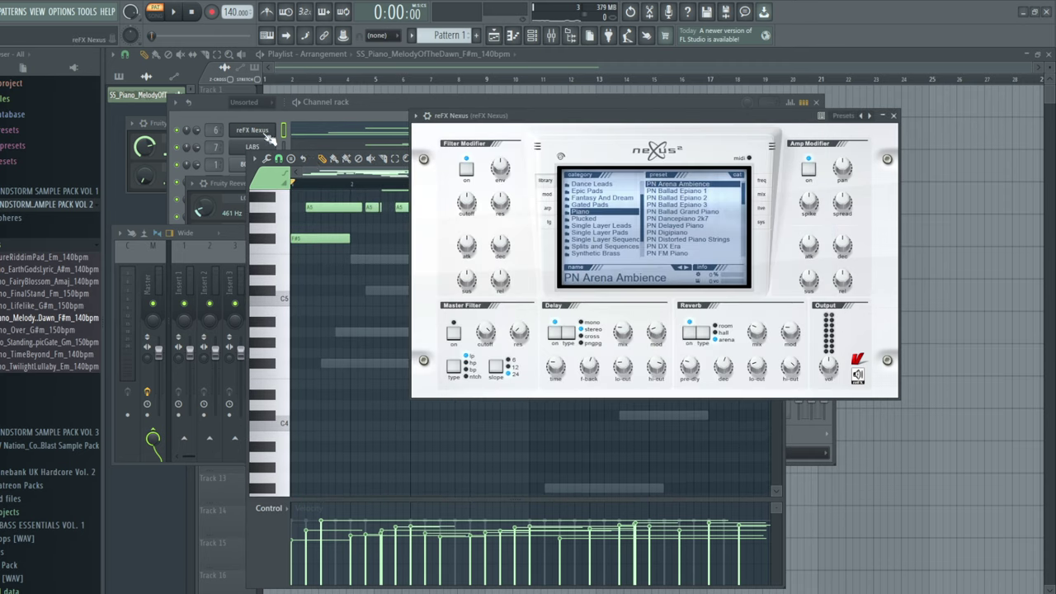
left_click(347, 135)
left_click(358, 137)
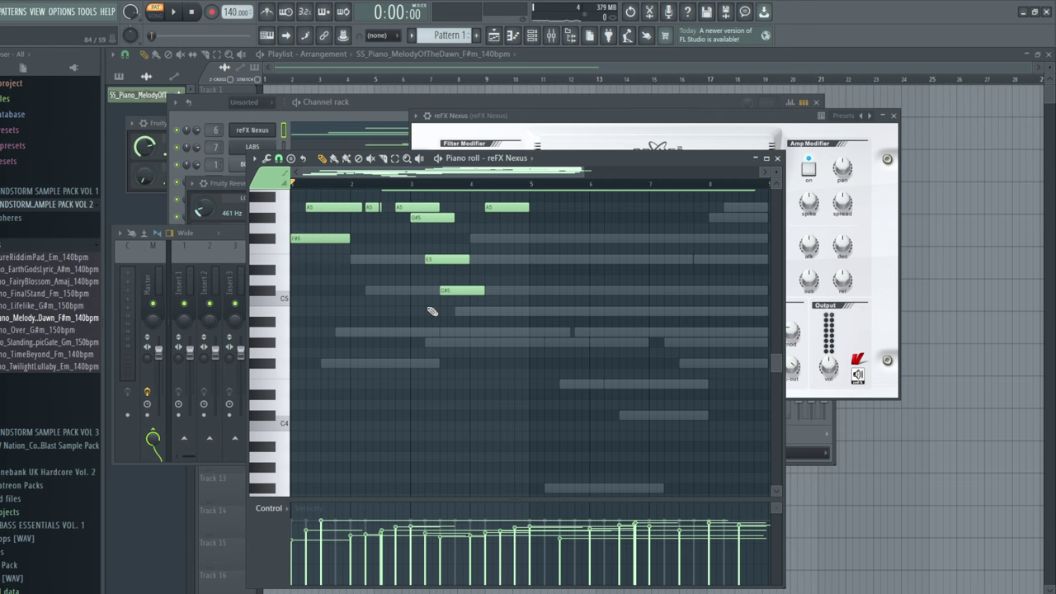
scroll(372, 356, "down", 4)
scroll(434, 358, "up", 5)
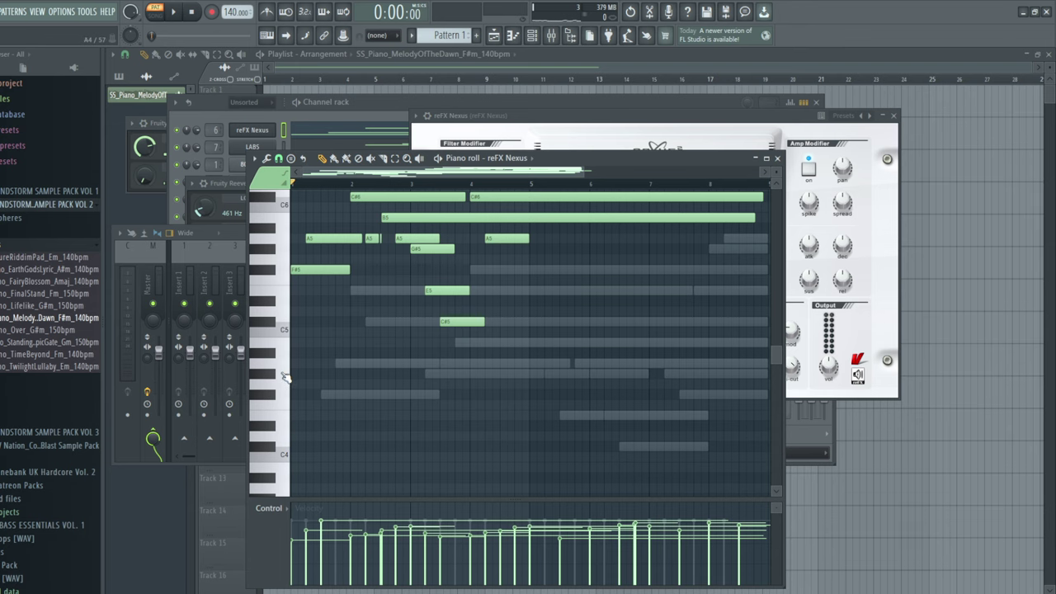
left_click_drag(418, 175, 337, 176)
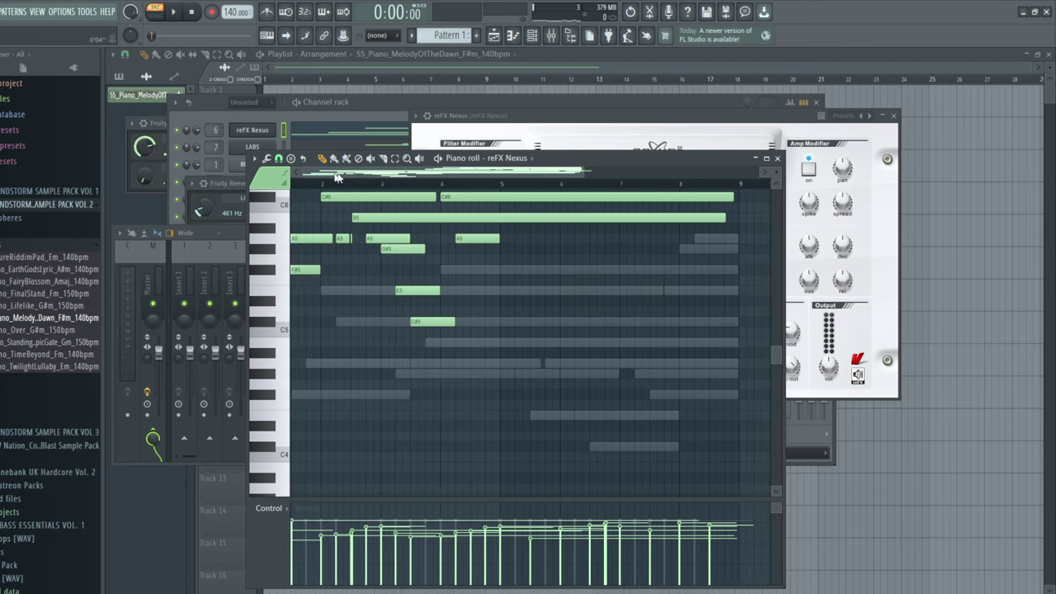
left_click_drag(585, 172, 545, 181)
left_click(334, 392)
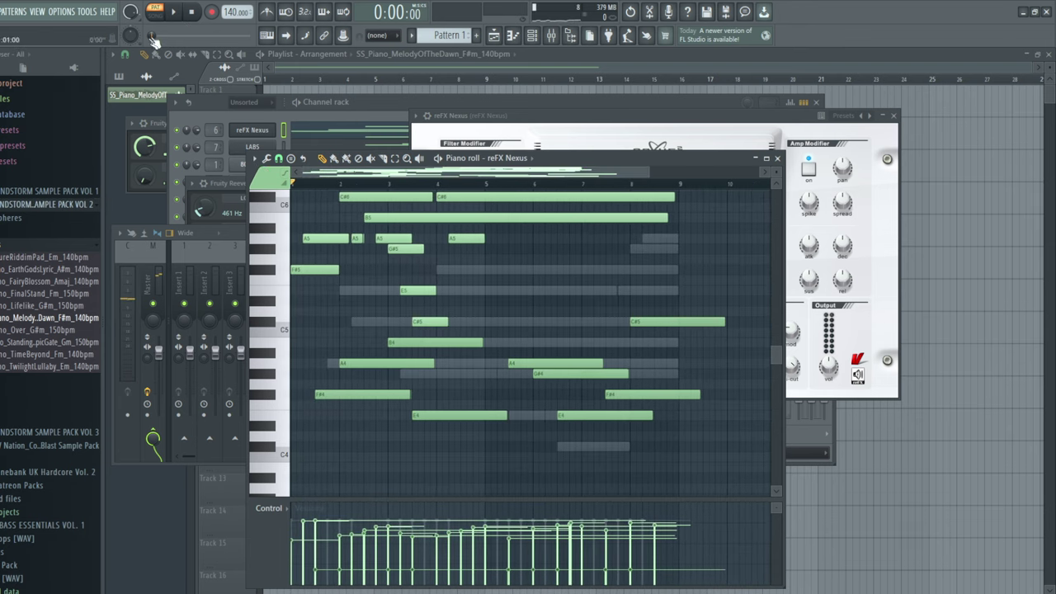
- Play the layered melody through bar 8 to check the low Nexus notes, and stop playback
left_click(175, 12)
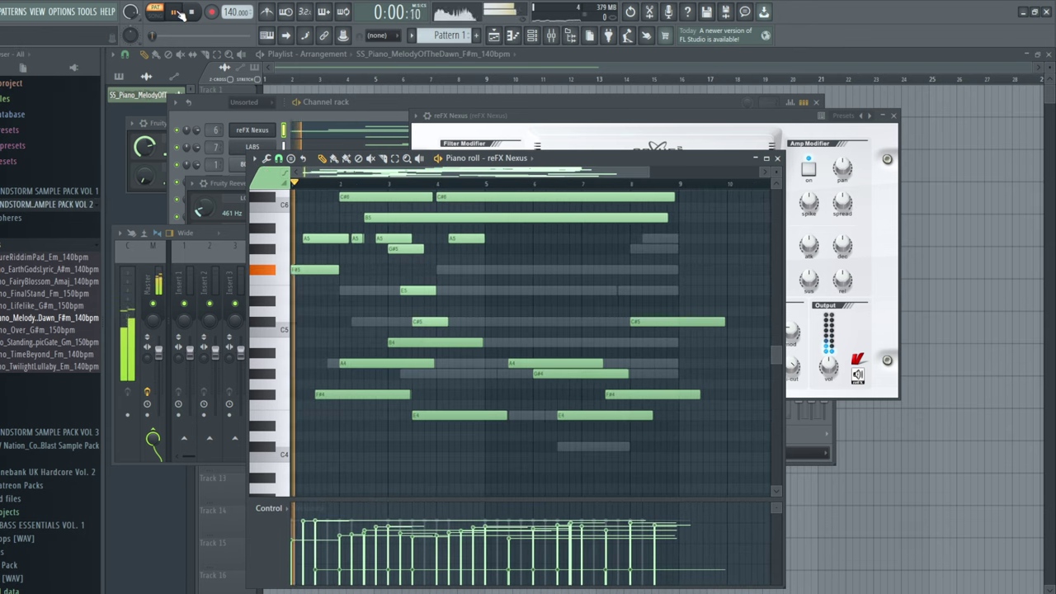
left_click_drag(664, 173, 699, 174)
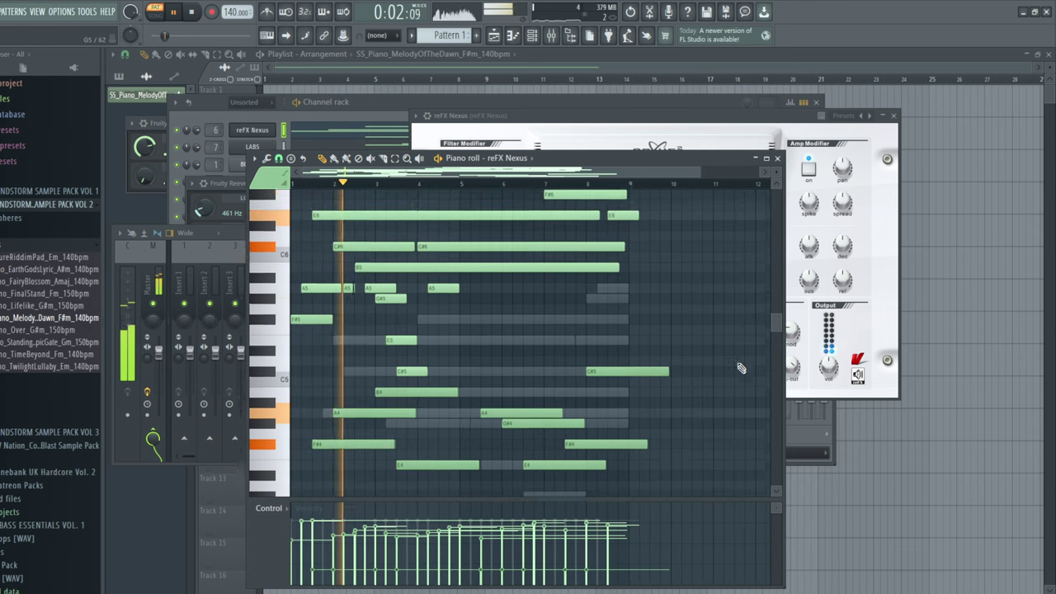
scroll(740, 366, "up", 5)
scroll(740, 364, "down", 5)
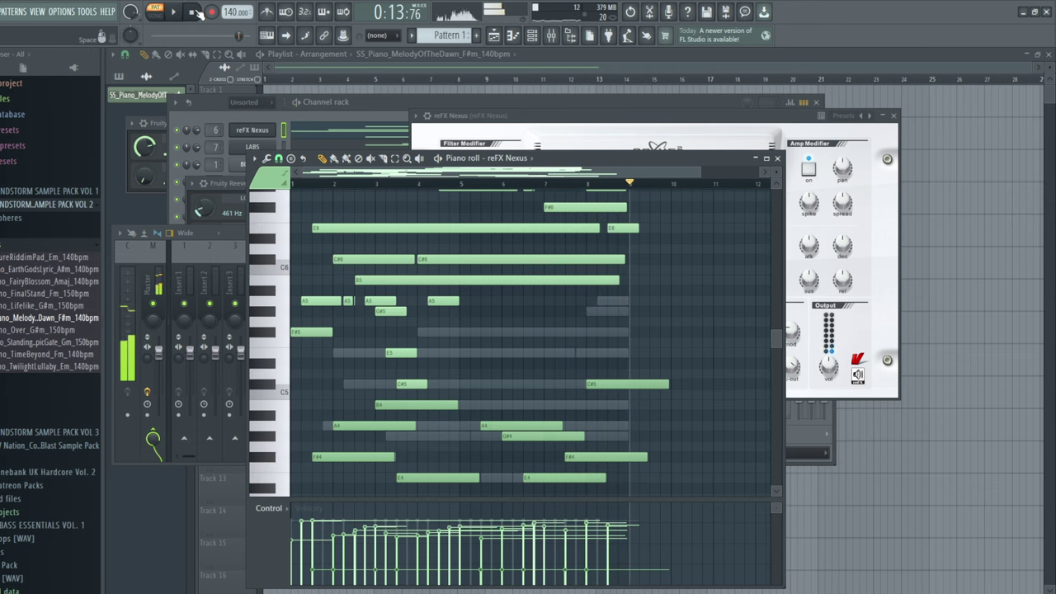
left_click(193, 14)
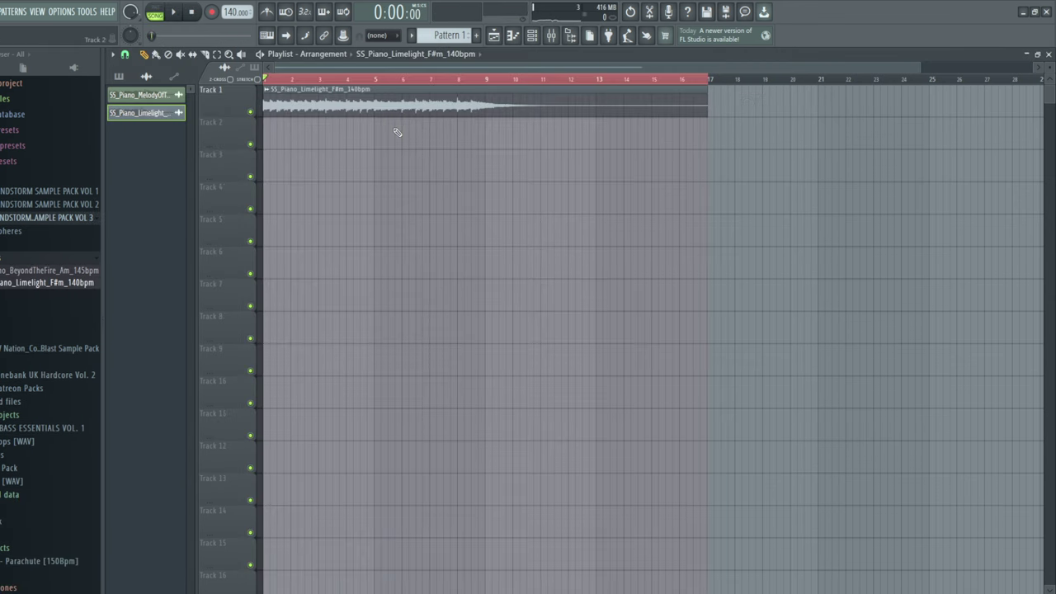
- Clear the playlist time selection and set the SS_Piano_Limelight_F#m_140bpm clip's time stretching mode to Auto
left_click(269, 80, "ctrl")
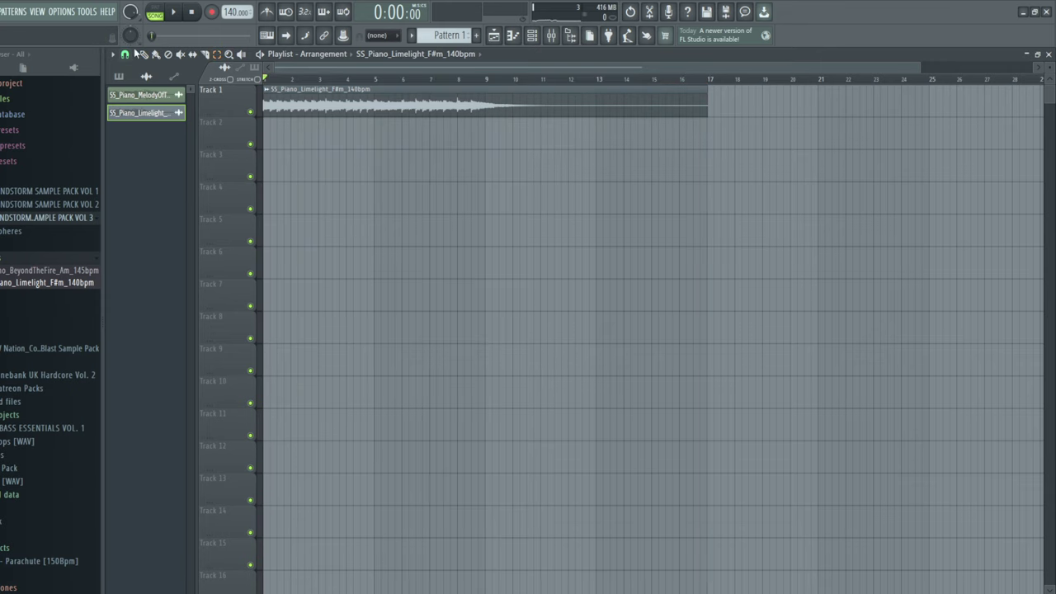
left_click(268, 90)
left_click(298, 132)
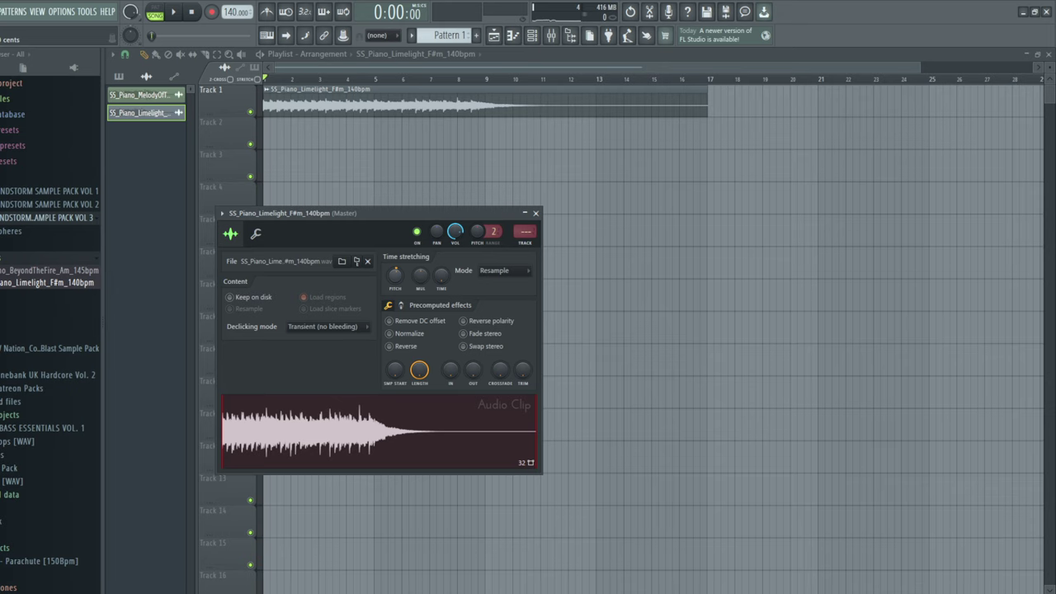
left_click_drag(396, 272, 396, 278)
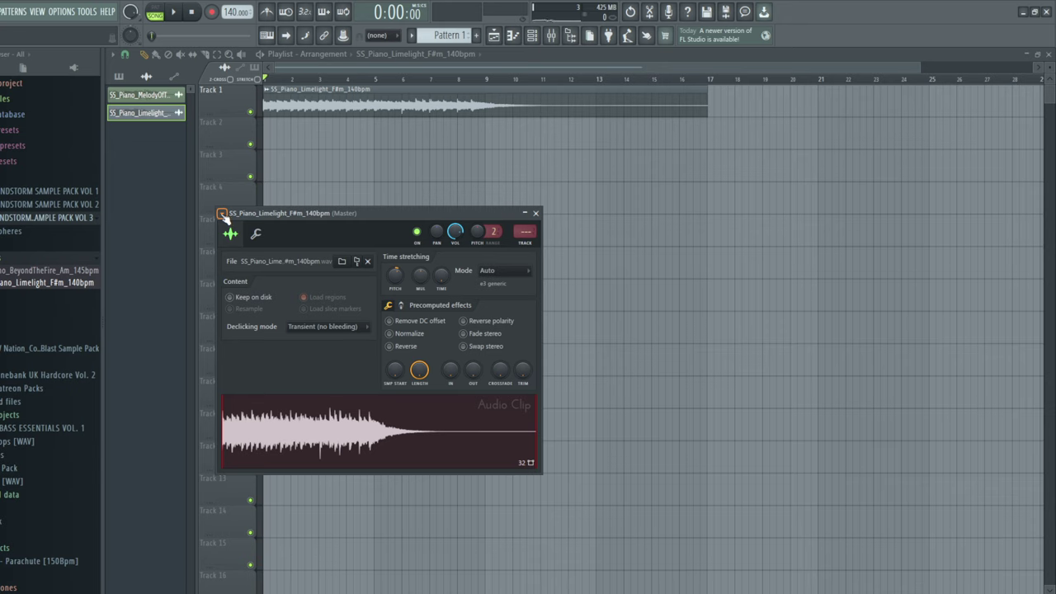
left_click(280, 81)
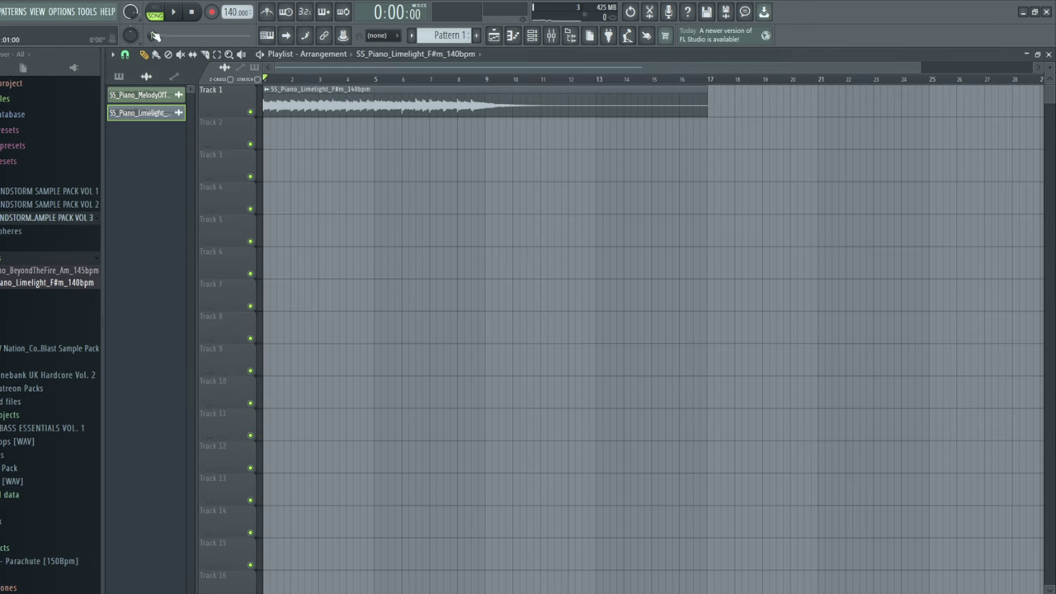
- Play the SS_Piano_Limelight_F#m_140bpm clip from the start and stop after it fades out
left_click(176, 13)
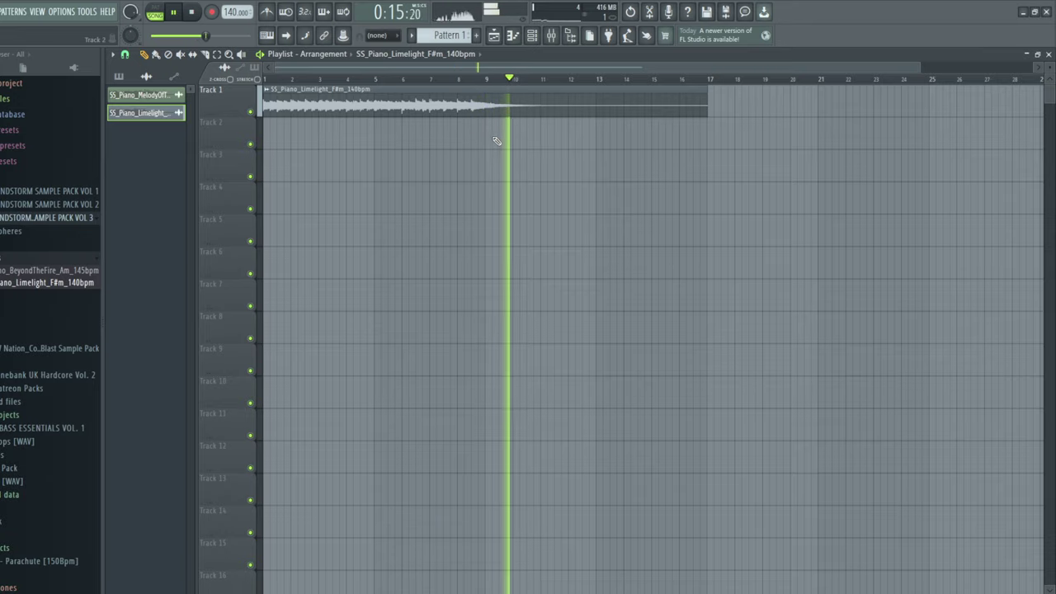
key("space")
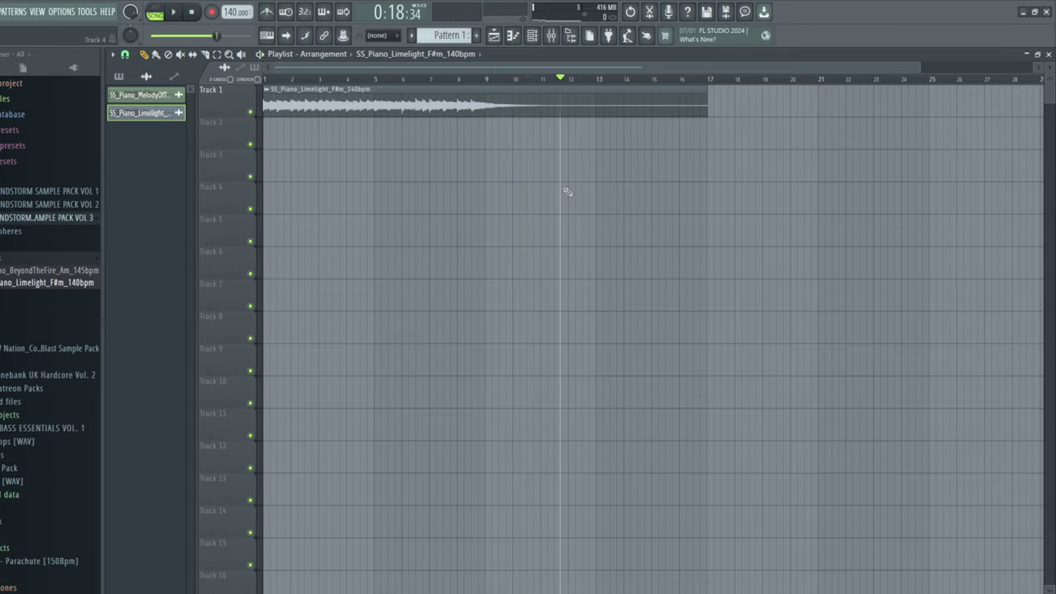